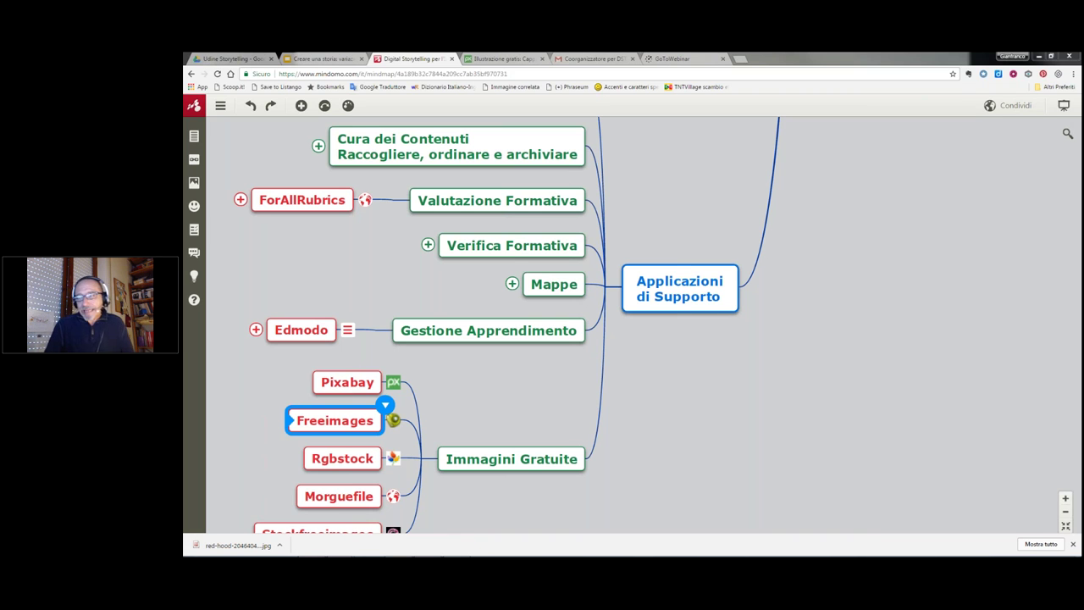
Step: Open the ReadWriteThink web page linked to the StoryMap topic under "Discutere, ideare, collaborare" in the mind map
left_click_drag(804, 428, 867, 366)
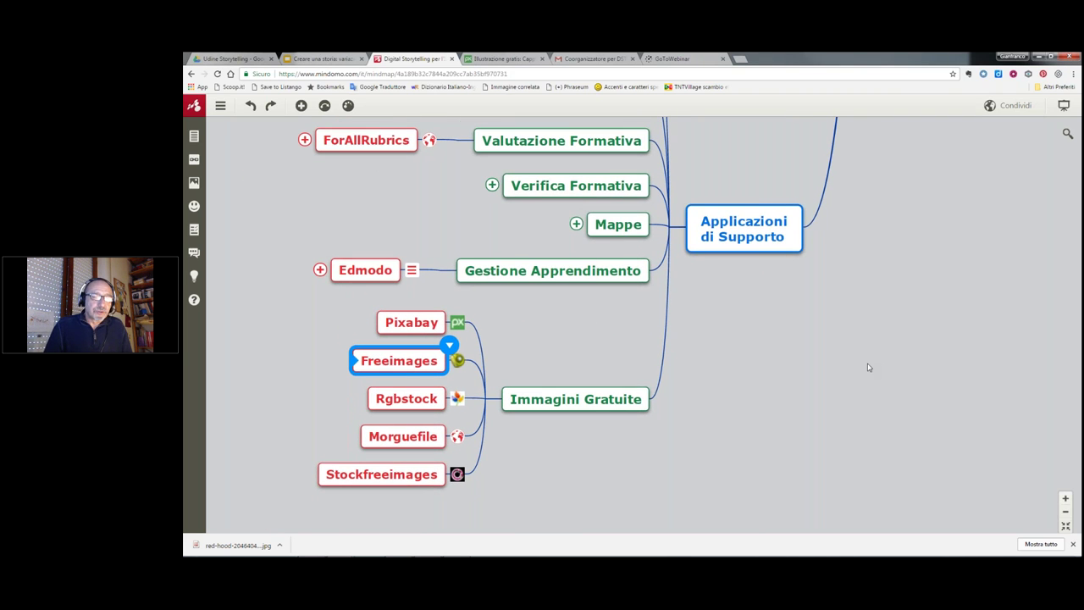
scroll(868, 370, "up", 6)
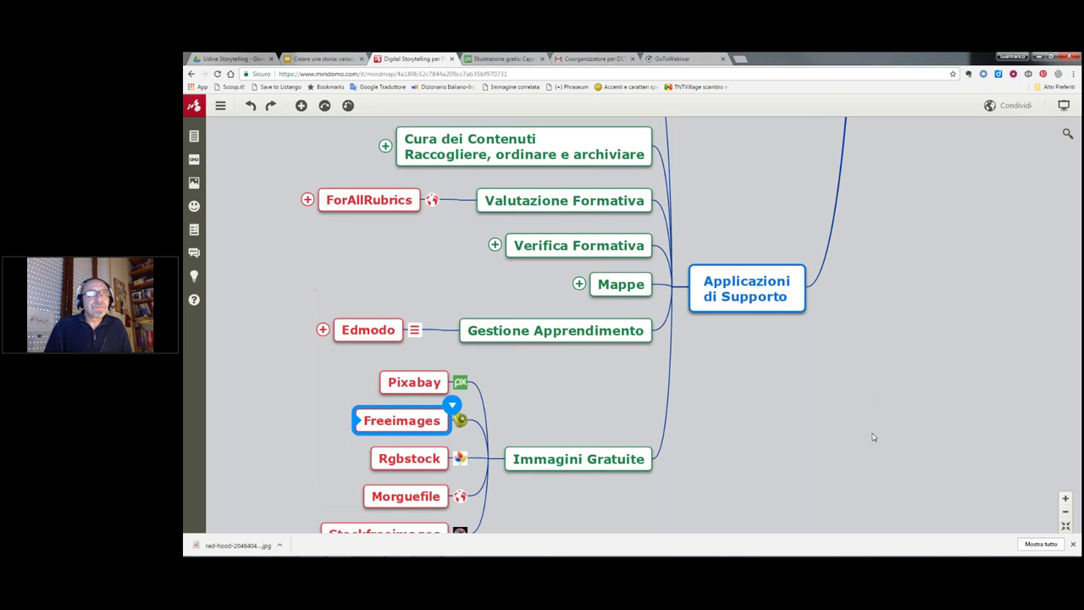
scroll(235, 437, "up", 1)
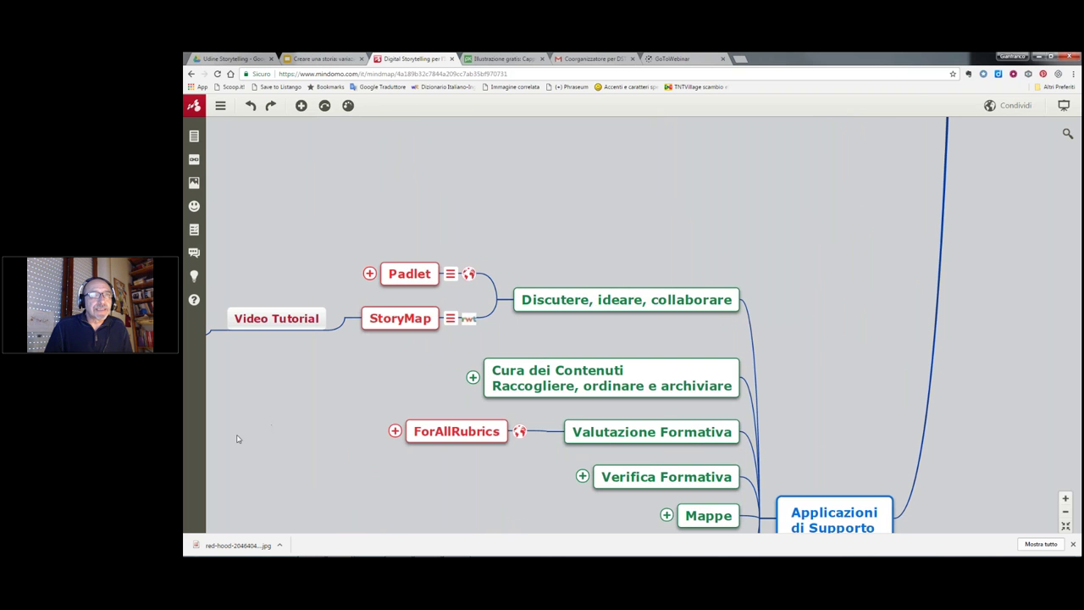
left_click_drag(302, 418, 504, 363)
left_click(631, 253)
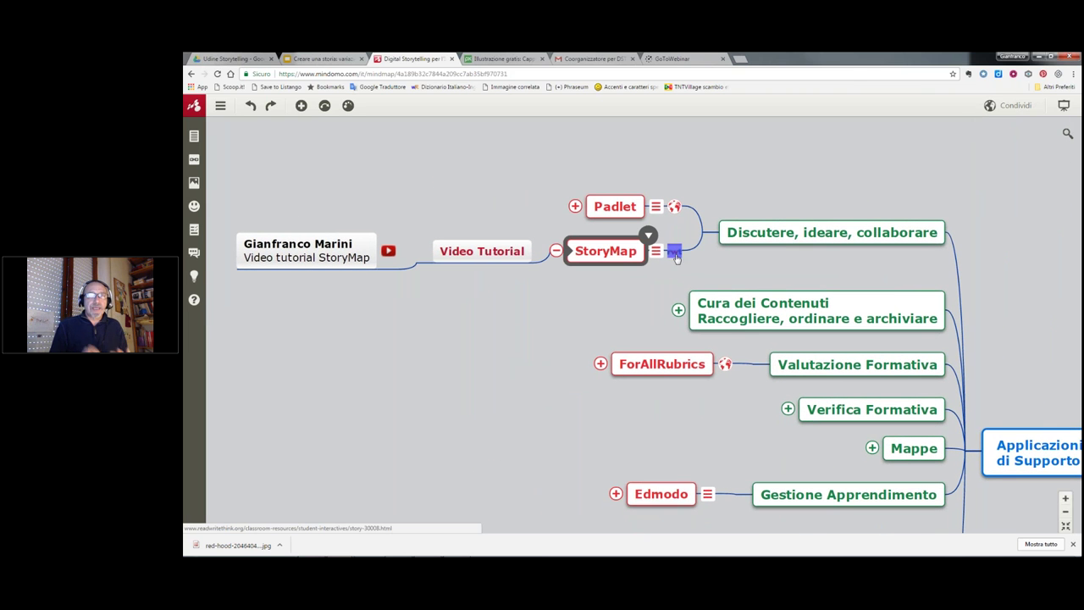
left_click(377, 251)
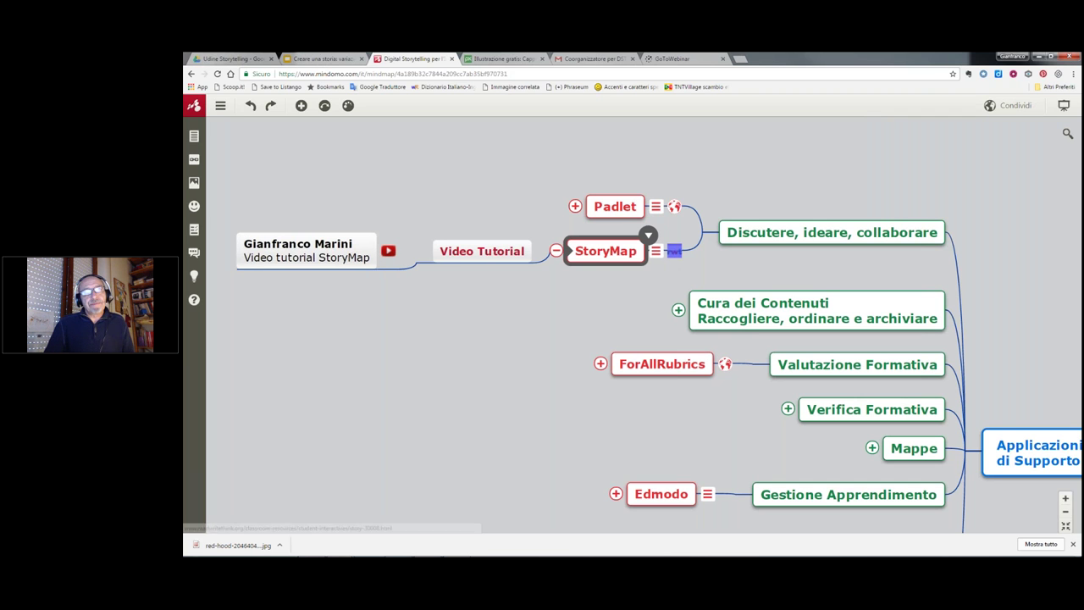
left_click(674, 251)
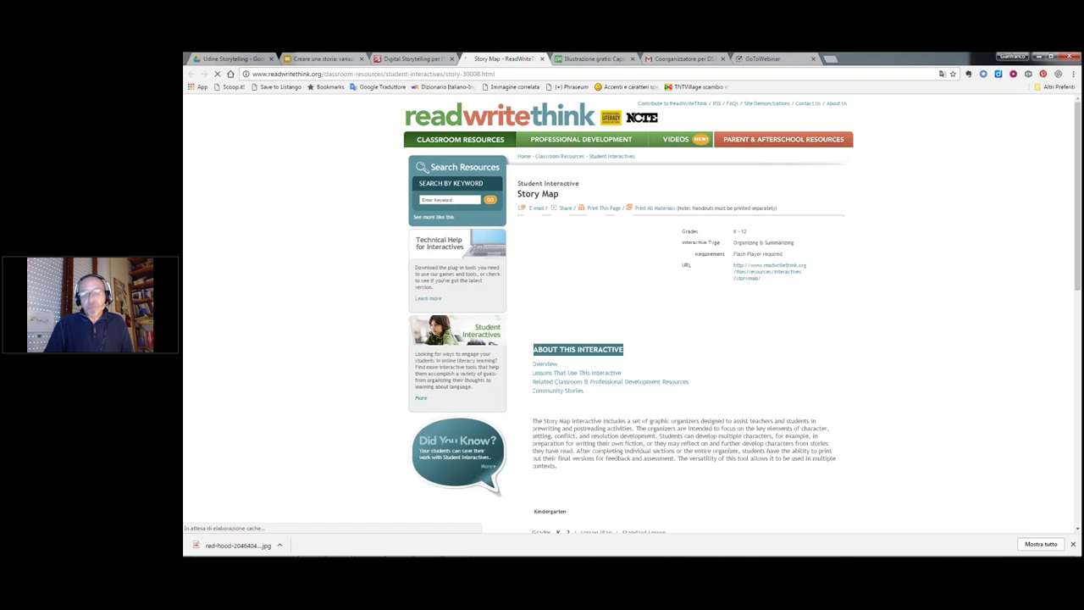
Step: Launch the Story Map interactive from its resource page, maximize its window and enlarge it to 200% zoom
key("ctrl+plus")
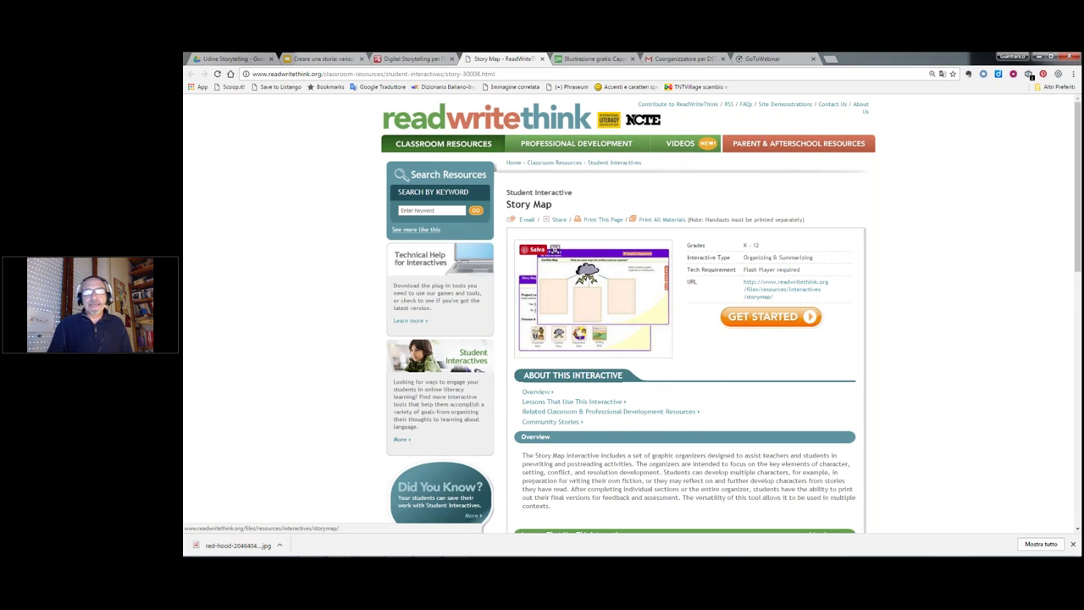
key("ctrl+plus")
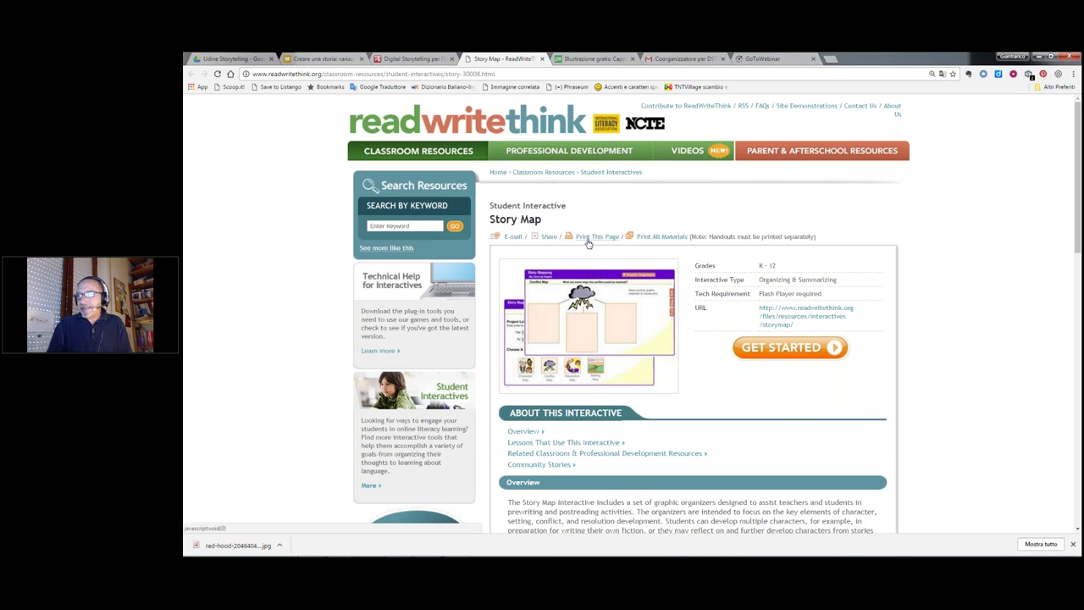
left_click(745, 356)
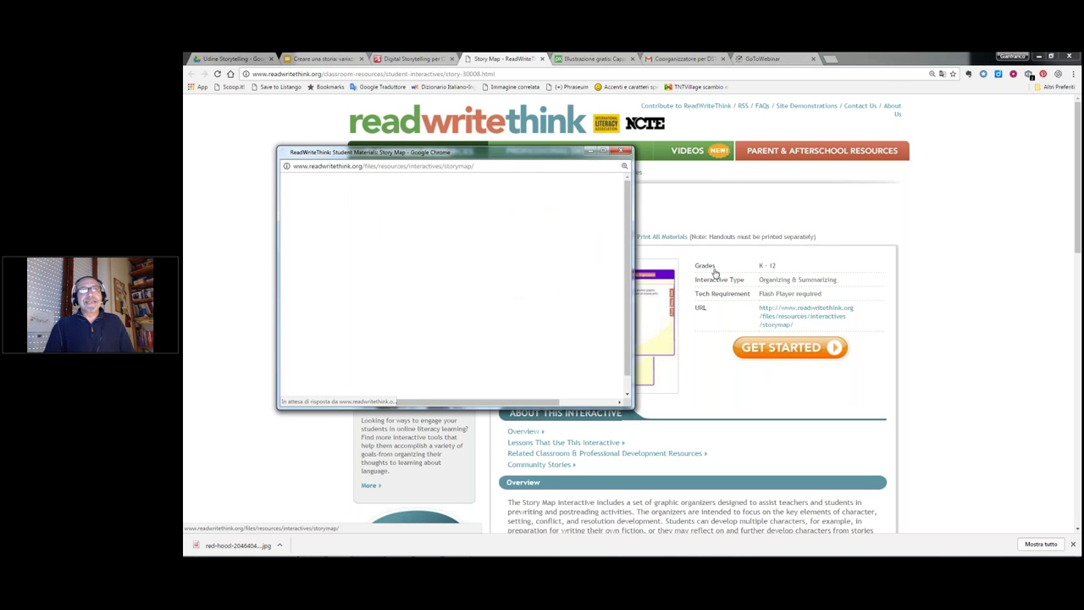
left_click(602, 151)
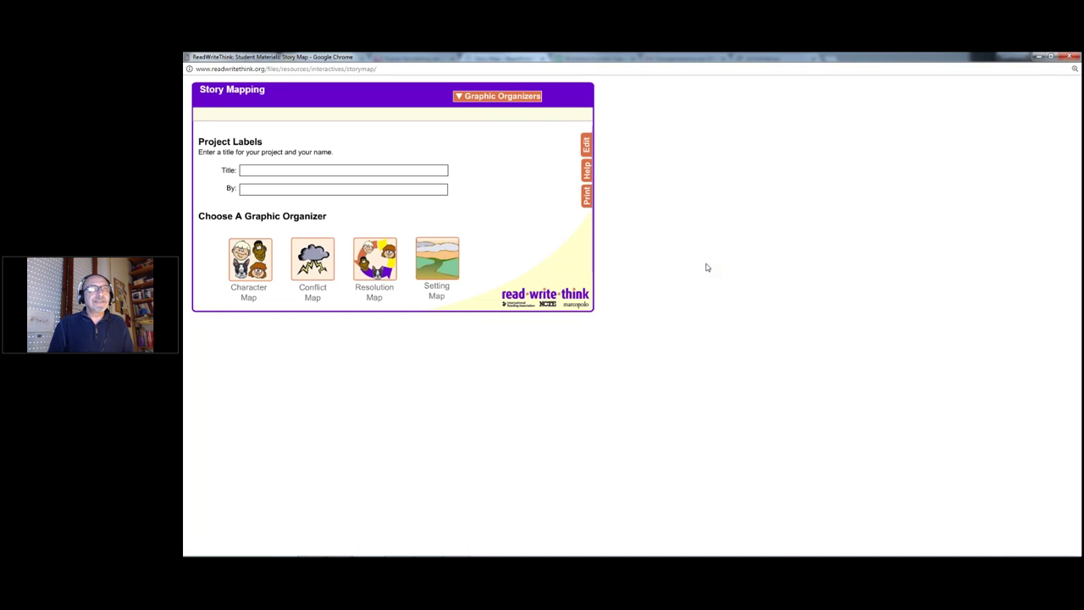
key("ctrl+plus")
key("ctrl+plus")
key("ctrl+plus")
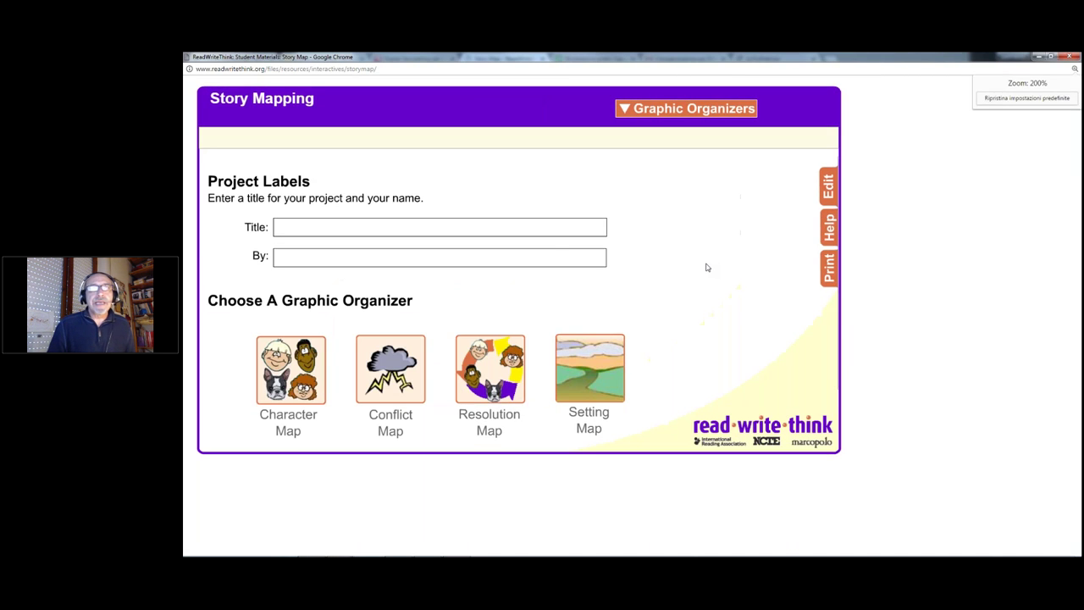
Step: Label the story mapping project with the title "cappuccetto rosso" and the author "il lupo cattivo"
left_click(524, 225)
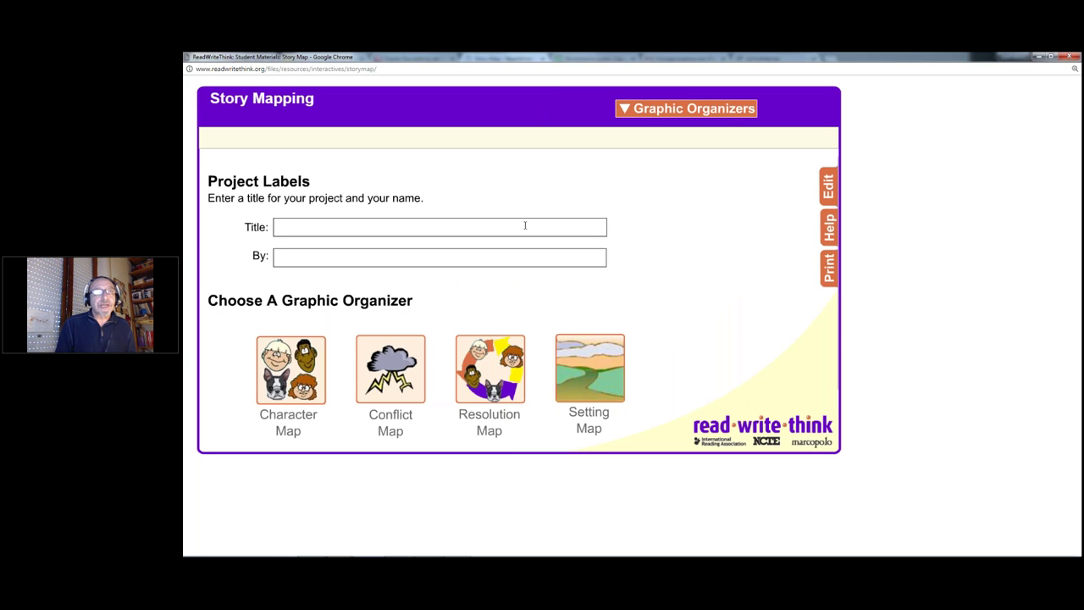
type("ca")
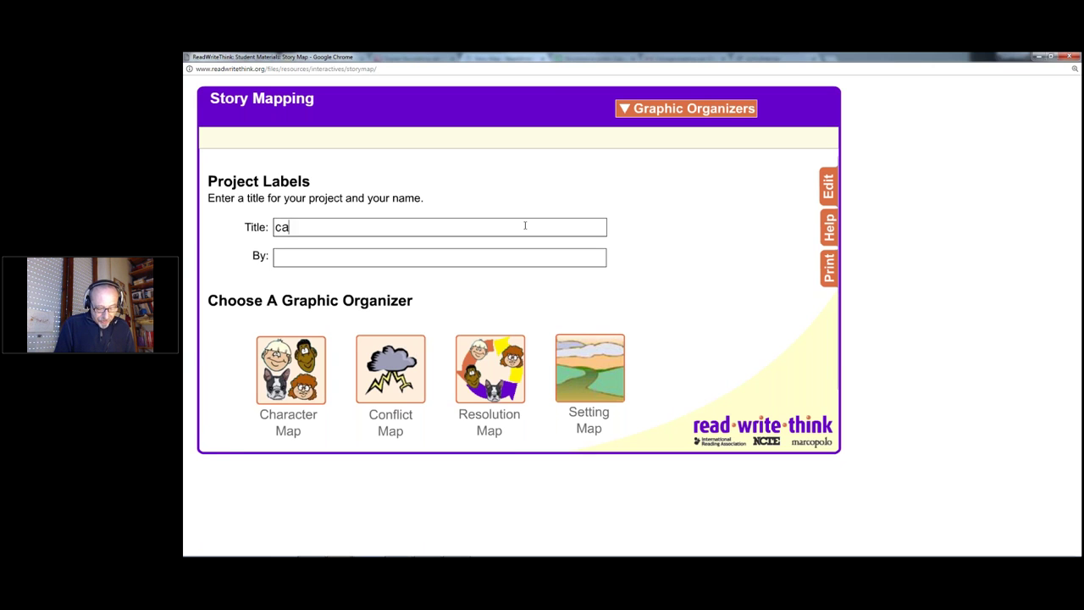
type("ppuccetto ")
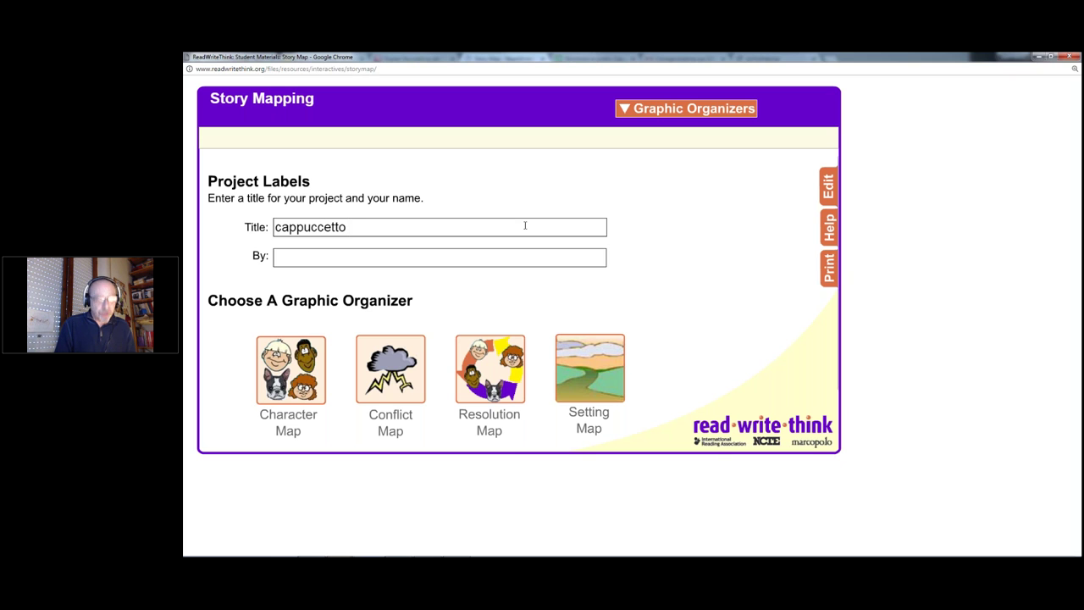
type("rosso")
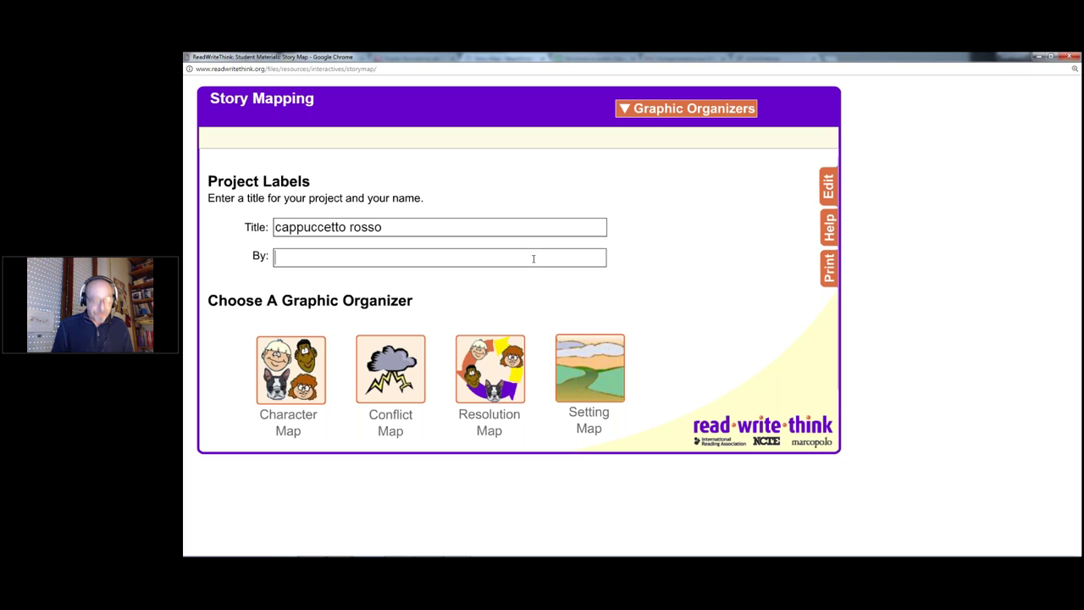
left_click(534, 258)
type("il u")
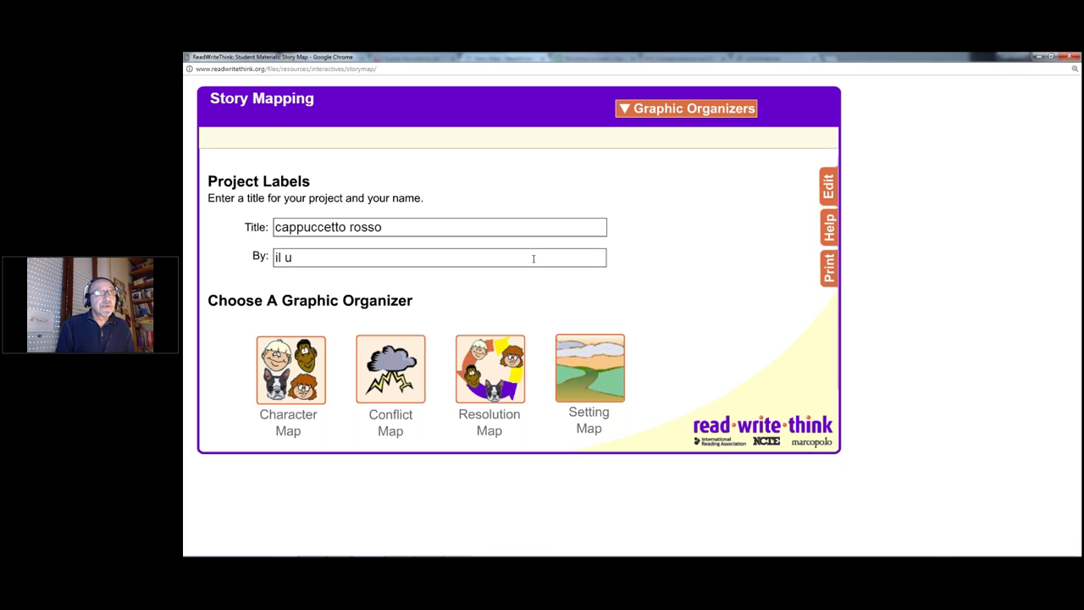
key("BackSpace")
type("lu")
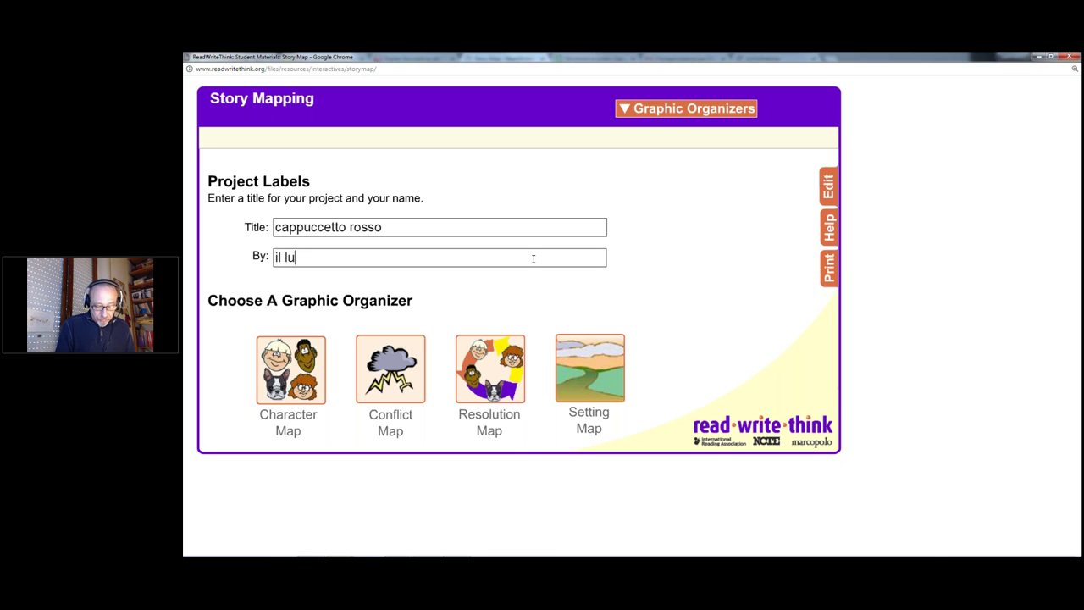
type("po cattivo")
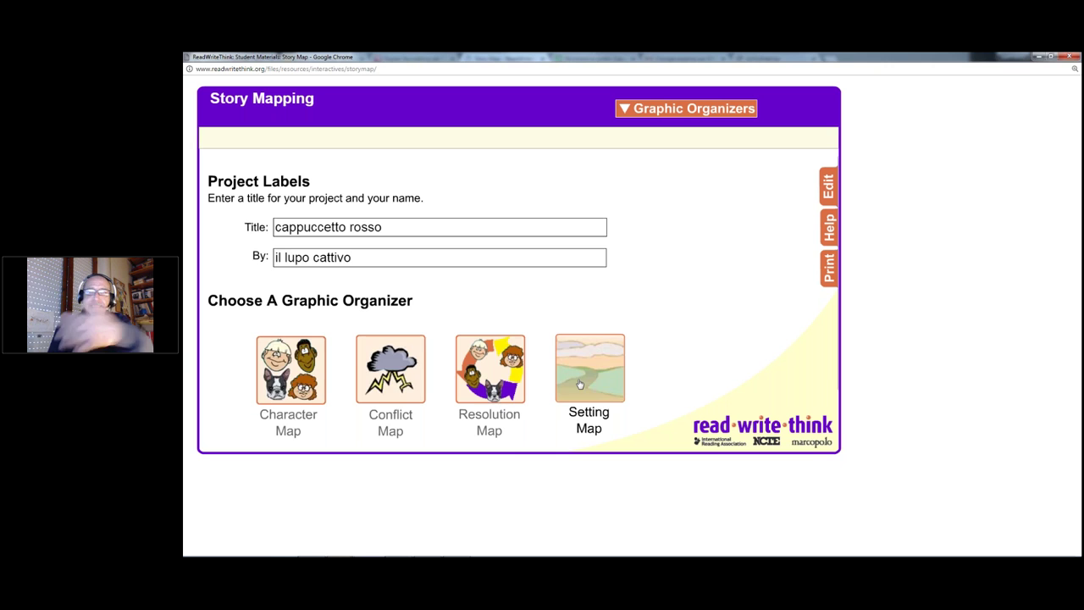
Step: Start a Character Map and enter "C.R:" as the character's name
left_click(297, 381)
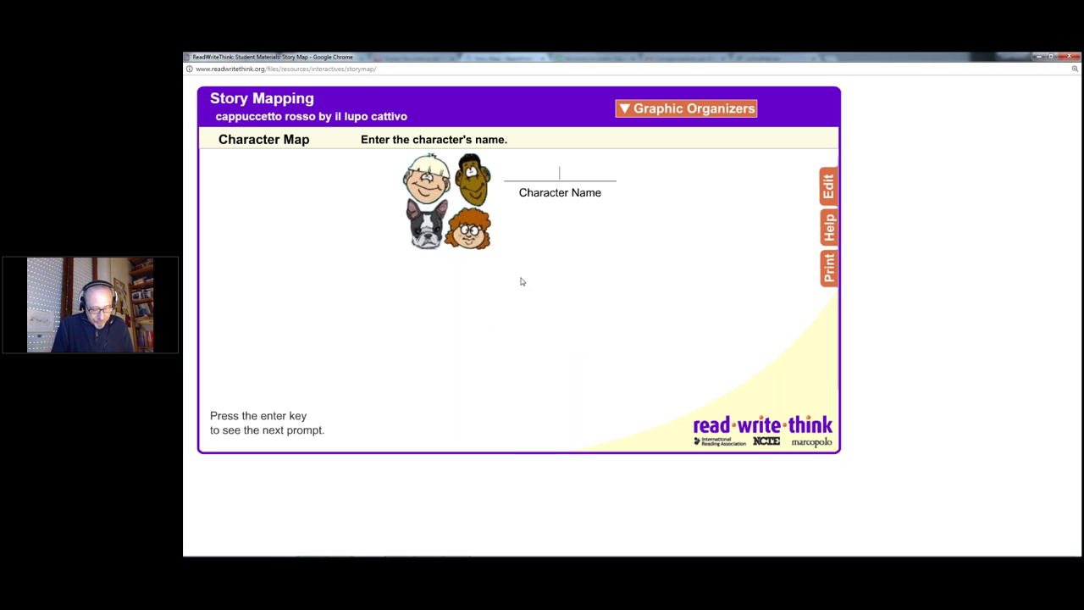
type("C.R:")
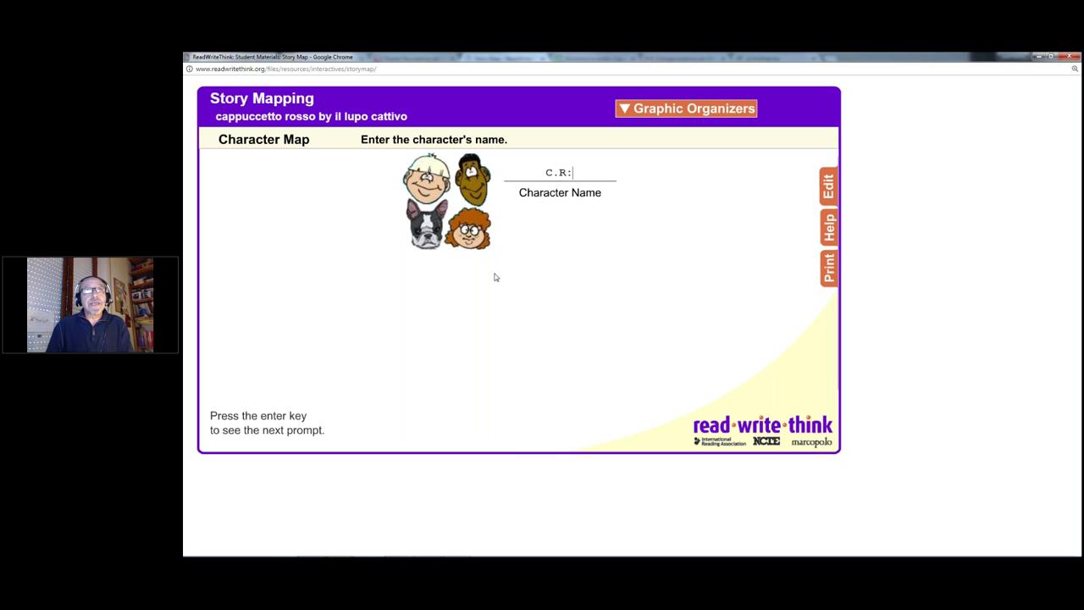
key("Return")
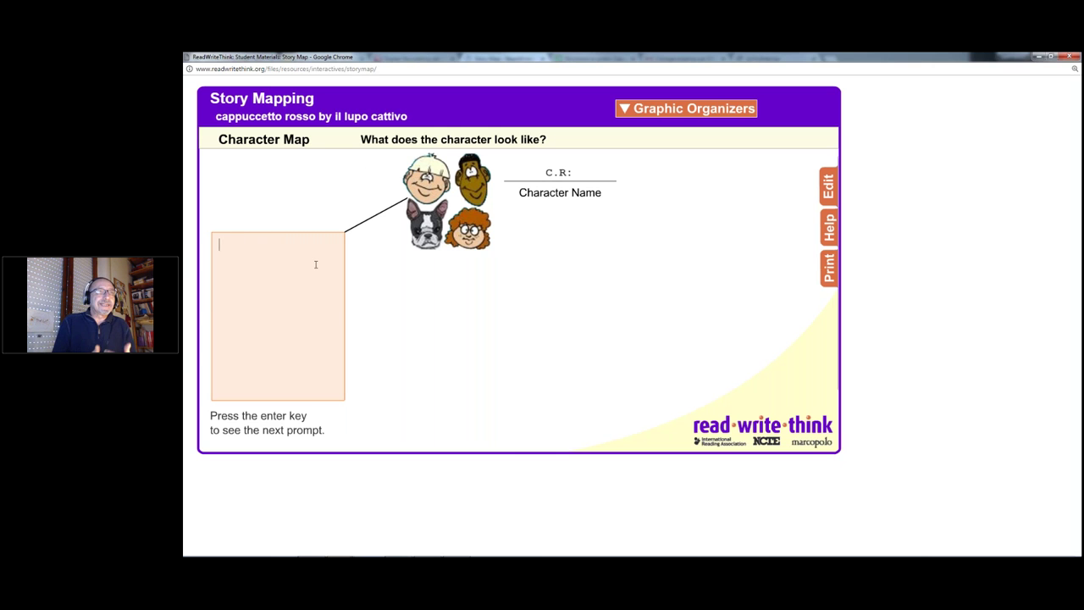
Step: Describe what the character looks like with "C1" and "C2" on separate lines, and bring up the remaining prompt boxes
type("C1")
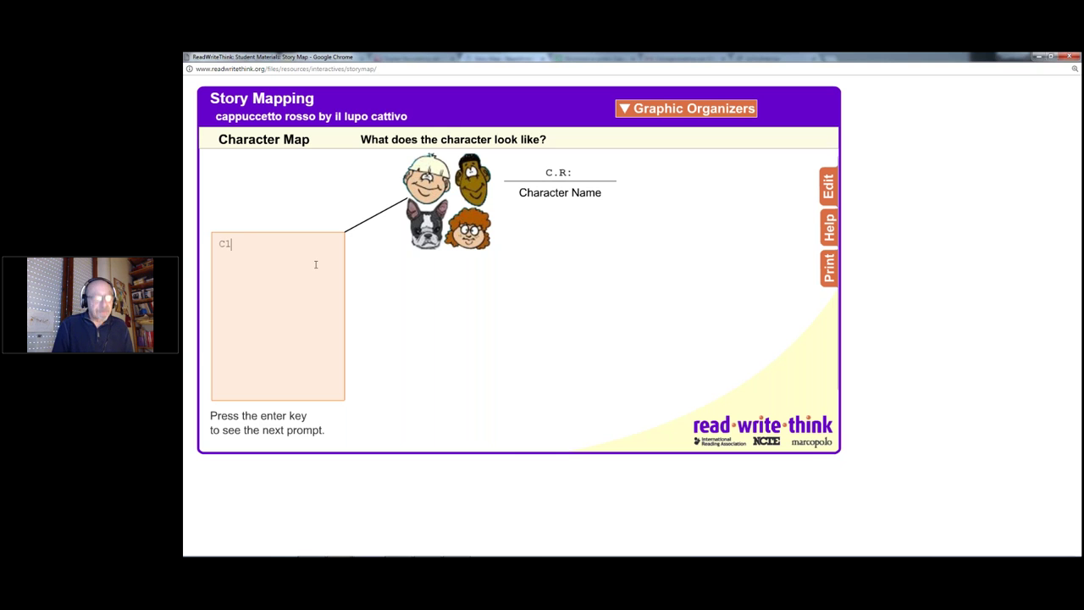
key("Return")
type("C2")
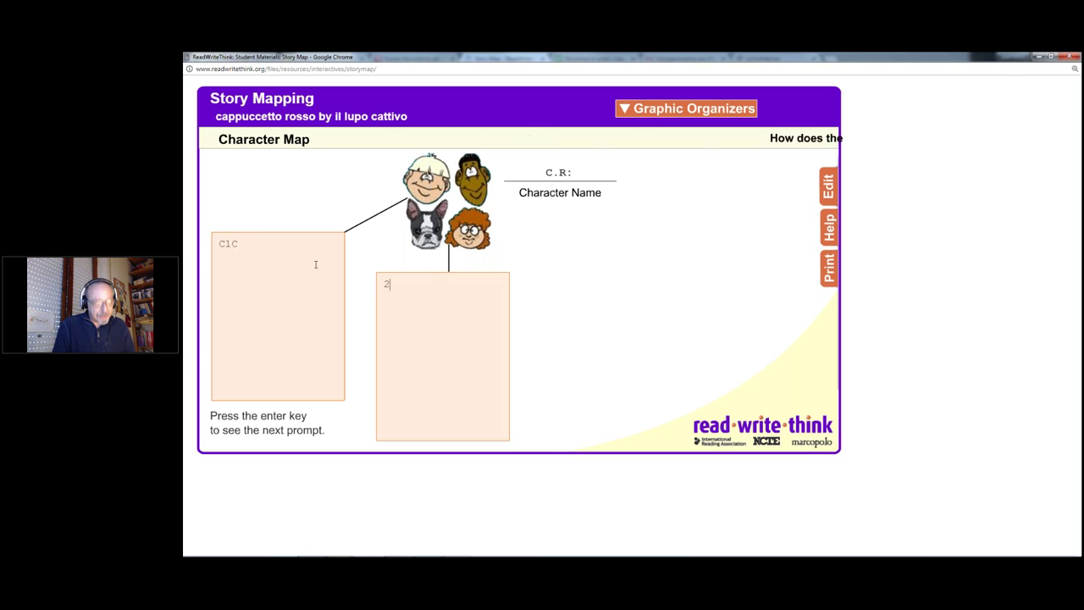
key("Return")
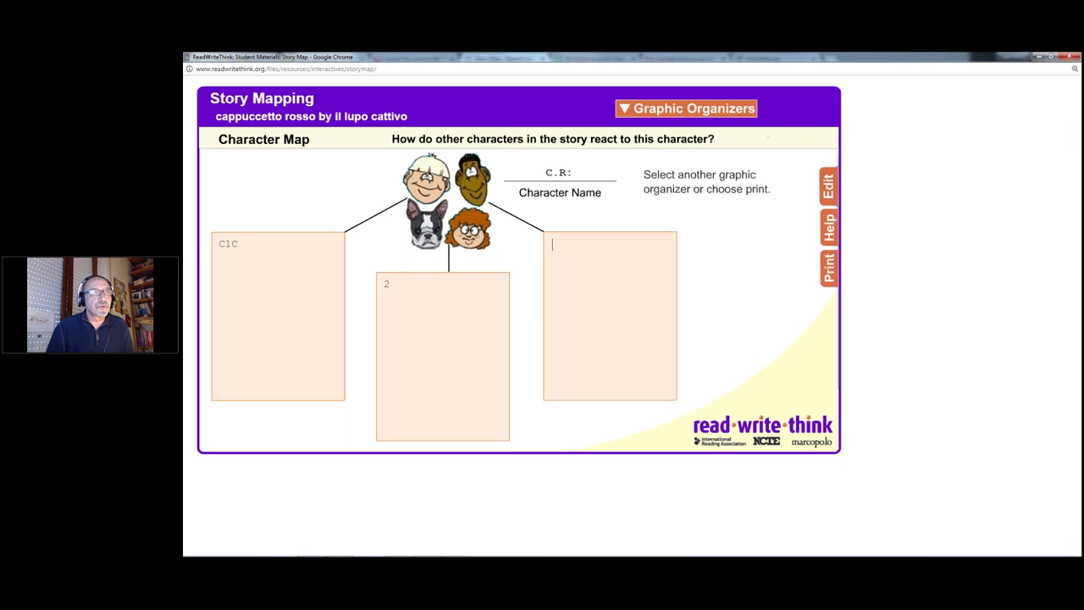
left_click(252, 245)
type("2")
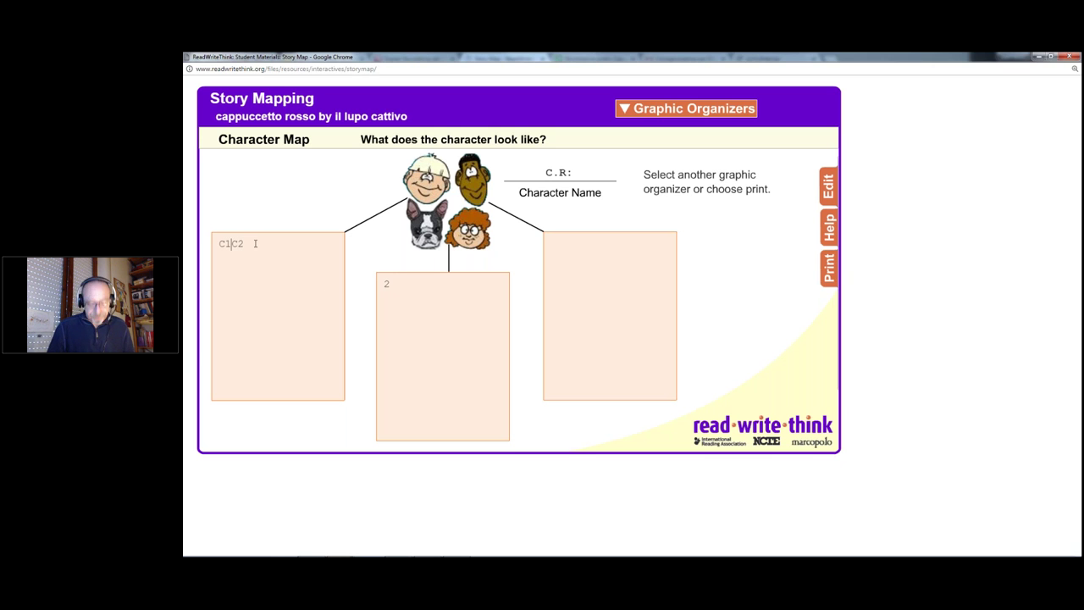
key("Return")
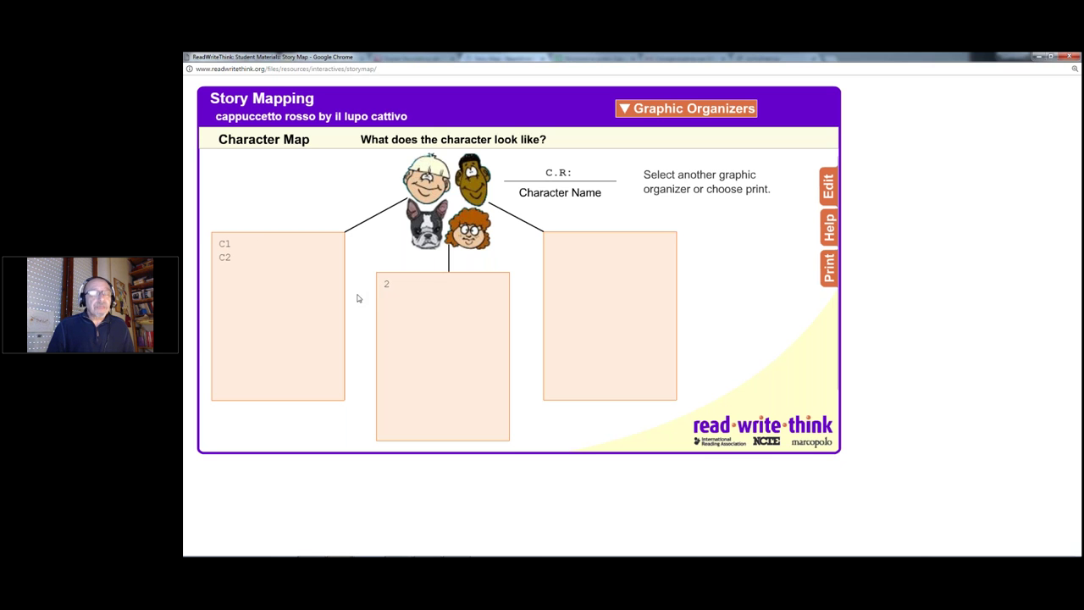
Step: Replace the text on how the character acts with "azioni" and enter "altri" for the other characters' reactions
left_click(394, 285)
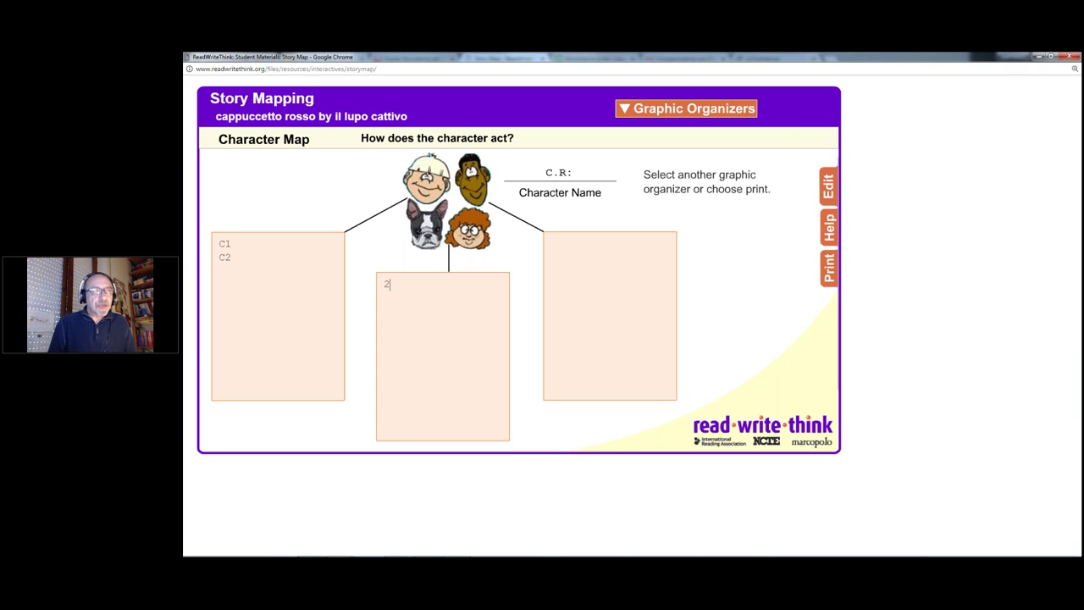
key("BackSpace")
type("azio")
type("ni")
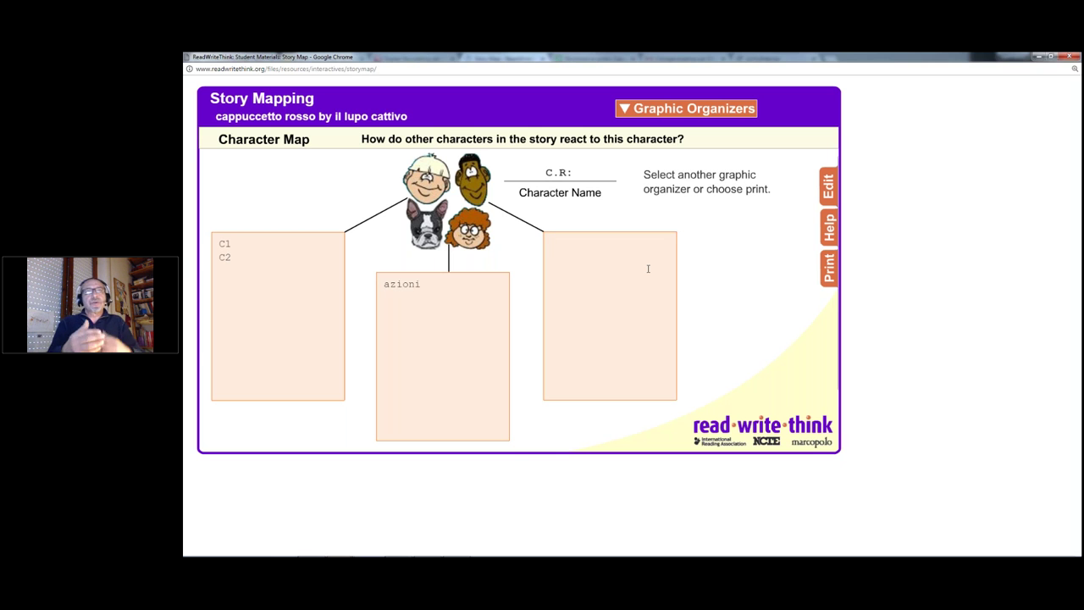
type("altri")
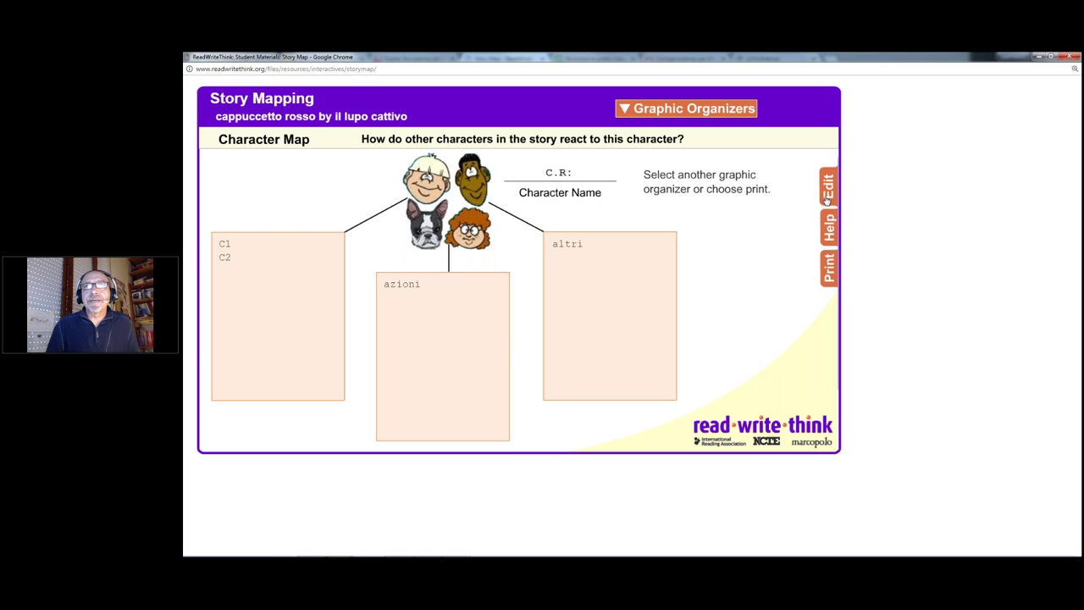
Step: Choose only the Character Map for printing and continue through the print options
left_click(828, 270)
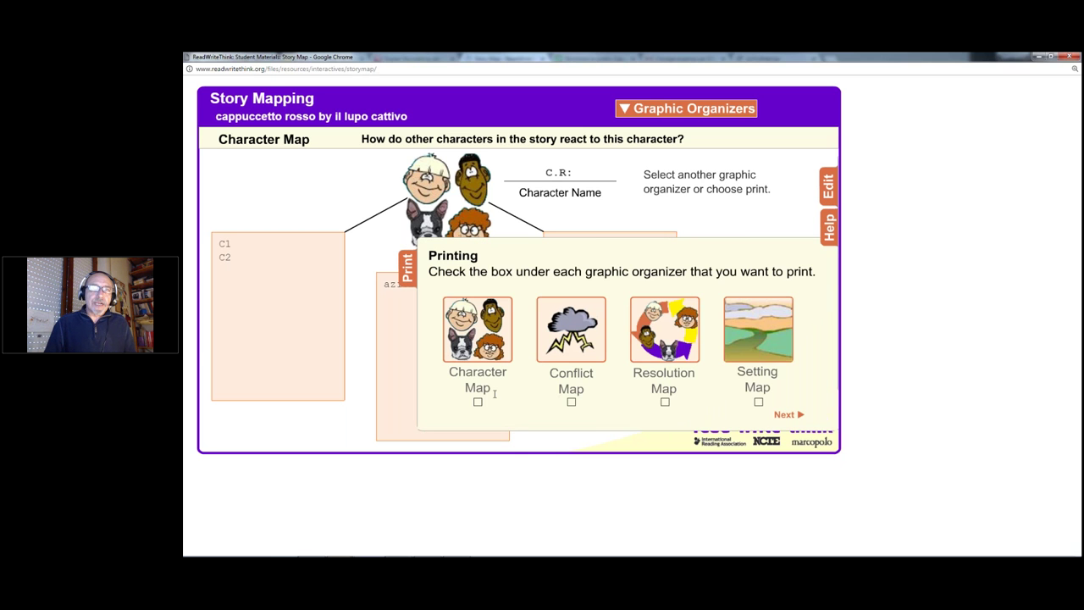
left_click(478, 403)
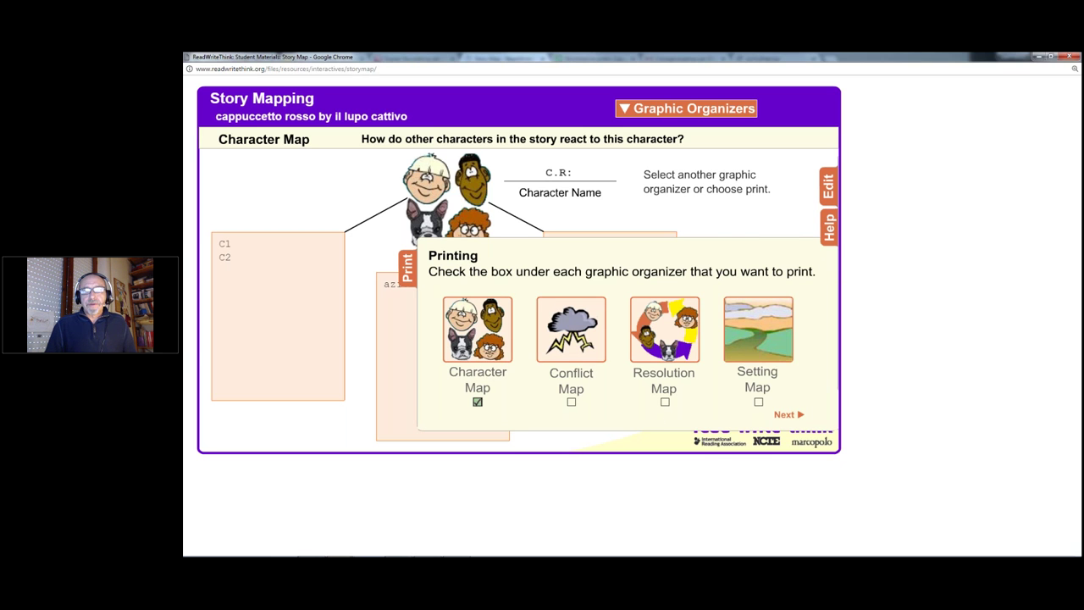
left_click(796, 419)
left_click(522, 373)
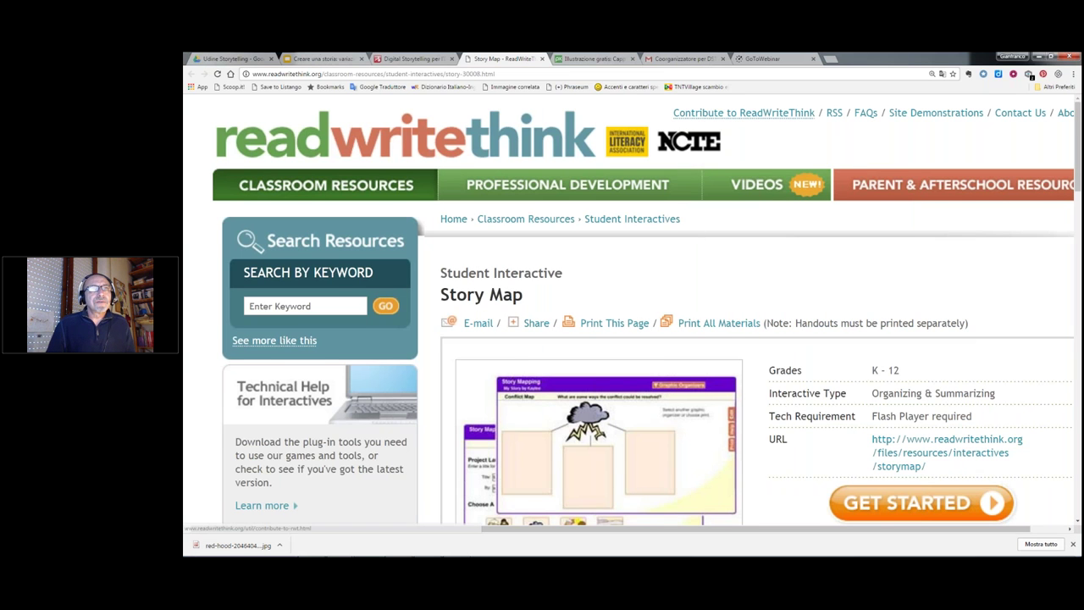
Step: Search the ReadWriteThink resources for the keyword "cube"
scroll(628, 322, "down", 1)
scroll(628, 321, "down", 1)
left_click(305, 260)
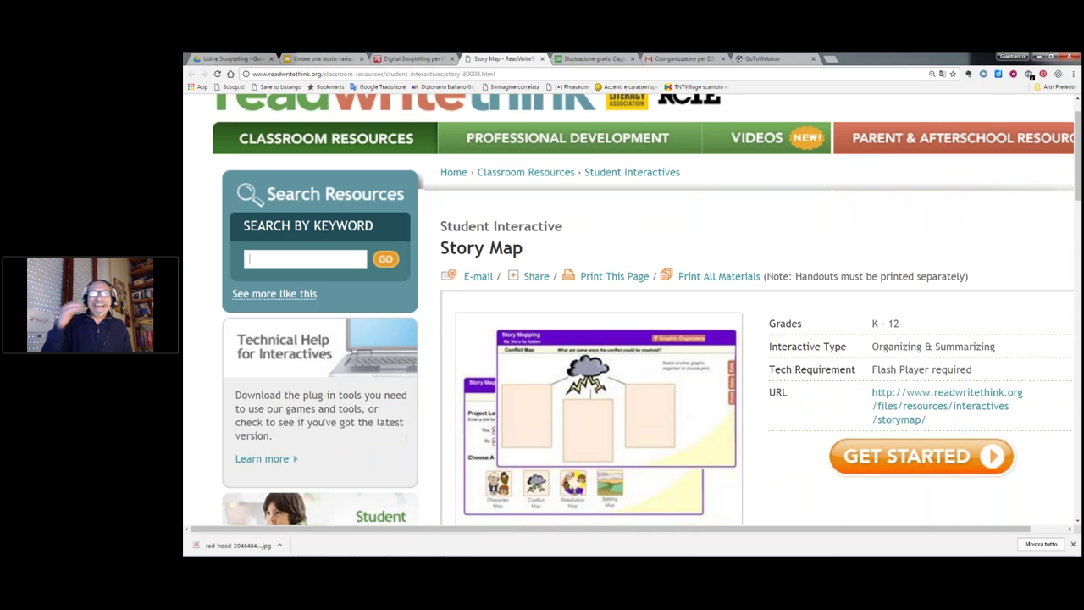
type("cube")
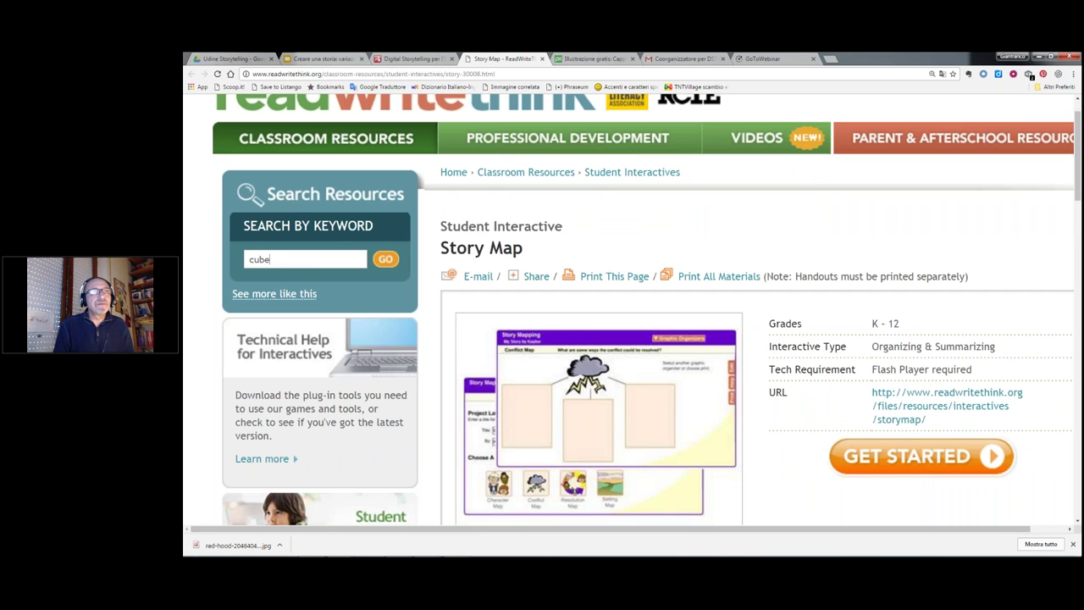
key("Return")
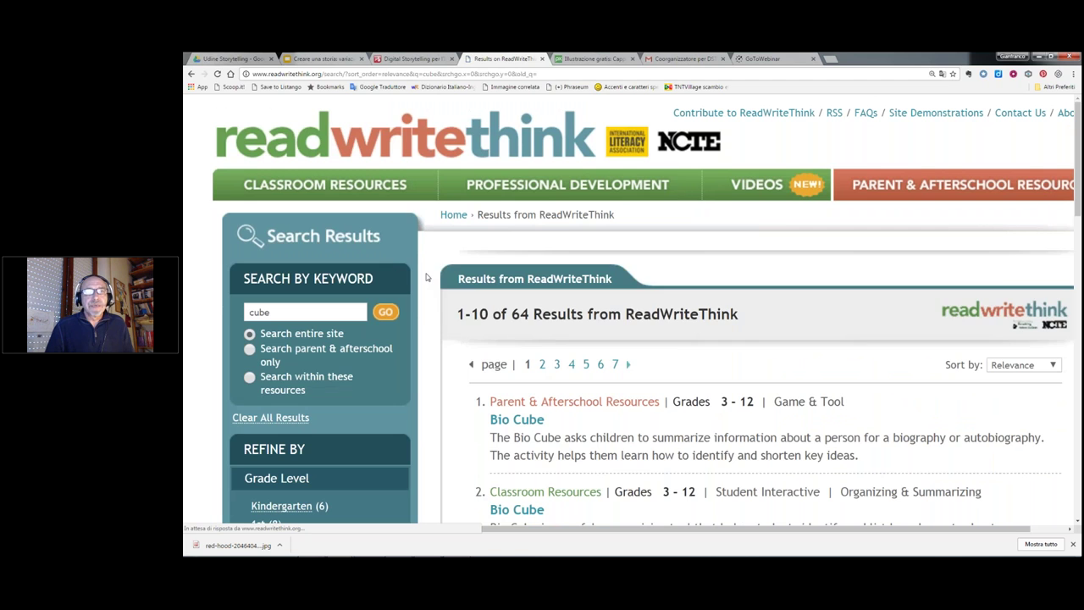
Step: Open the first Bio Cube result and start its Cube Creator interactive in a maximized window
scroll(437, 272, "down", 1)
scroll(445, 271, "down", 2)
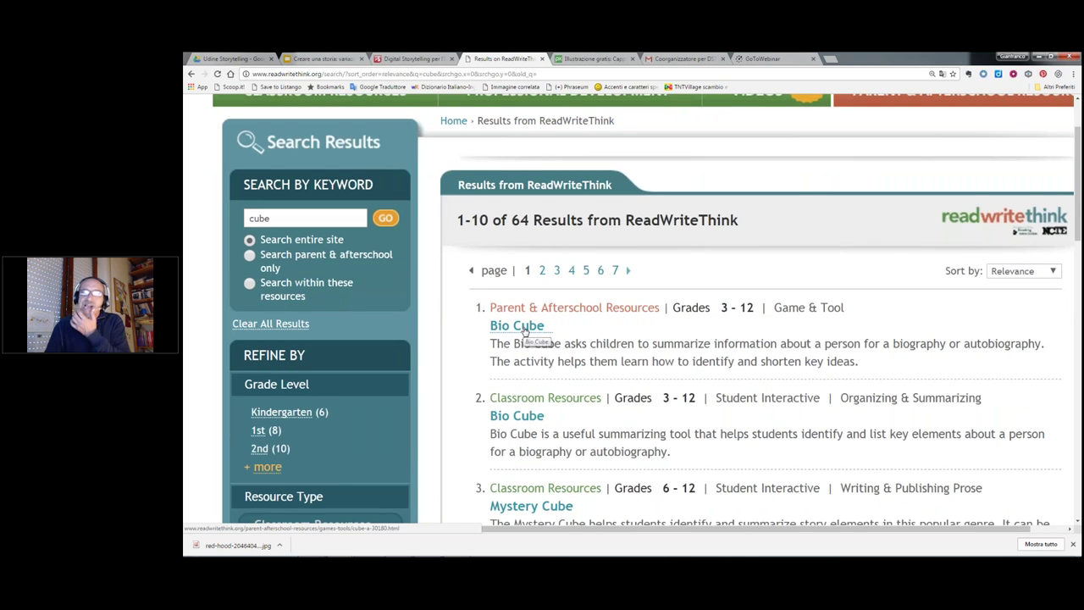
left_click(525, 333)
scroll(719, 317, "down", 1)
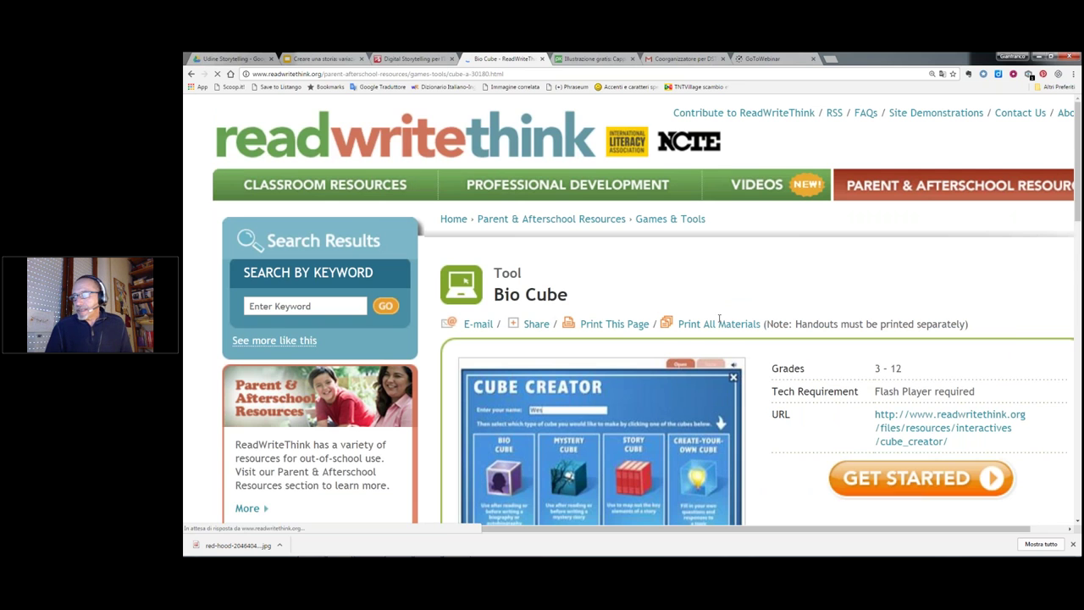
scroll(720, 319, "down", 1)
scroll(725, 296, "down", 2)
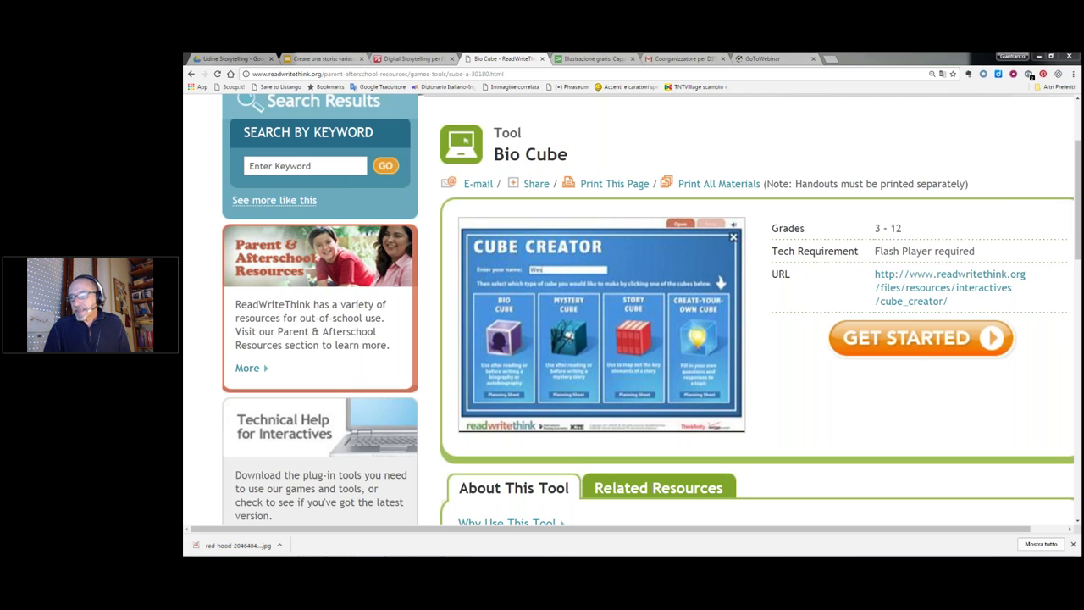
left_click(900, 335)
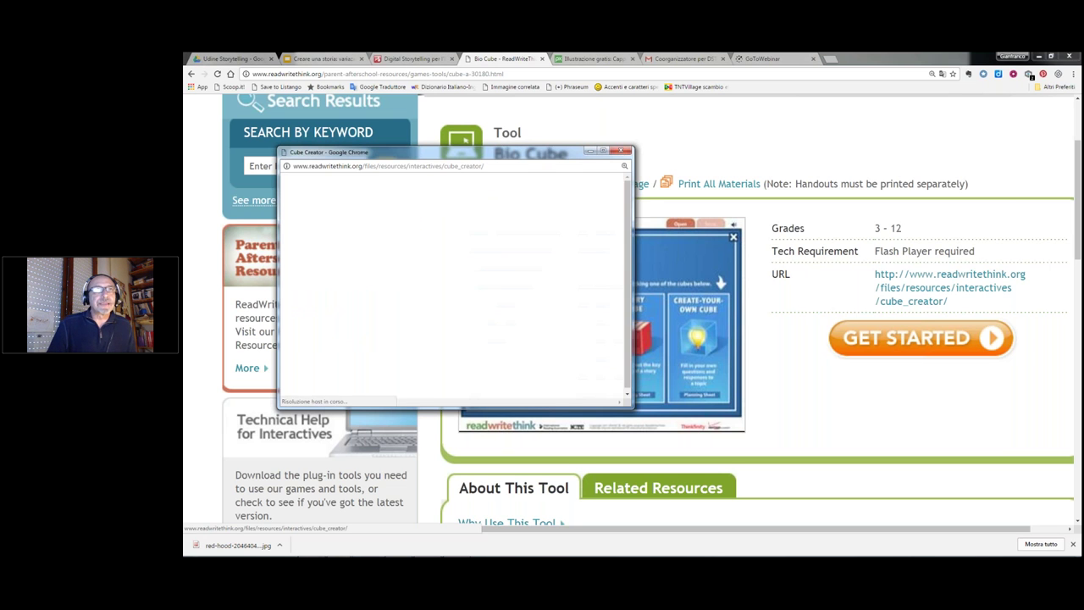
left_click(602, 152)
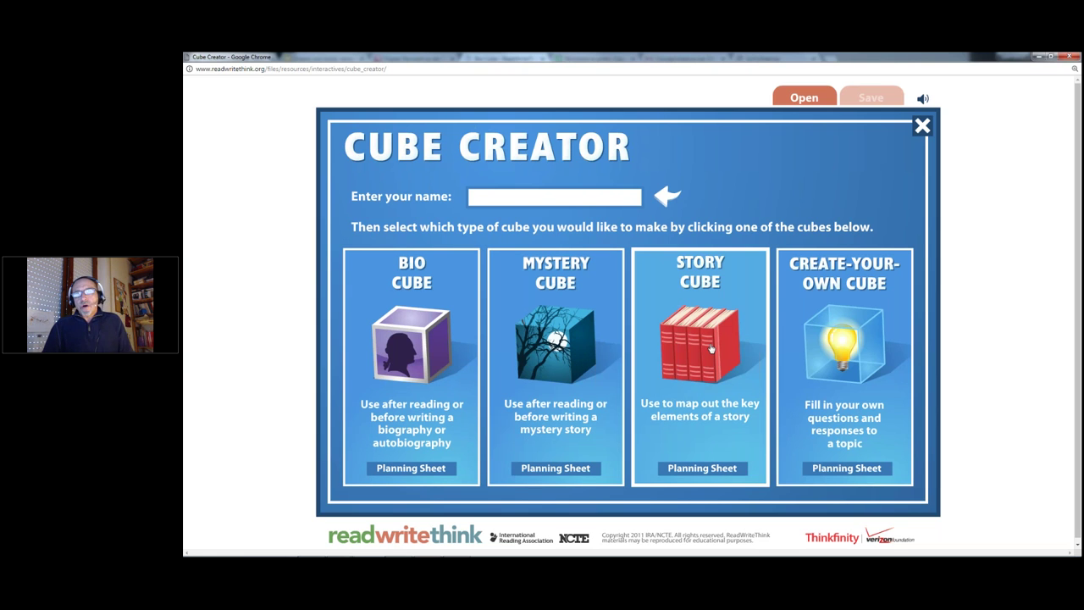
Step: Enter "Pippo" as the cube author's name and start a Bio Cube
left_click(413, 359)
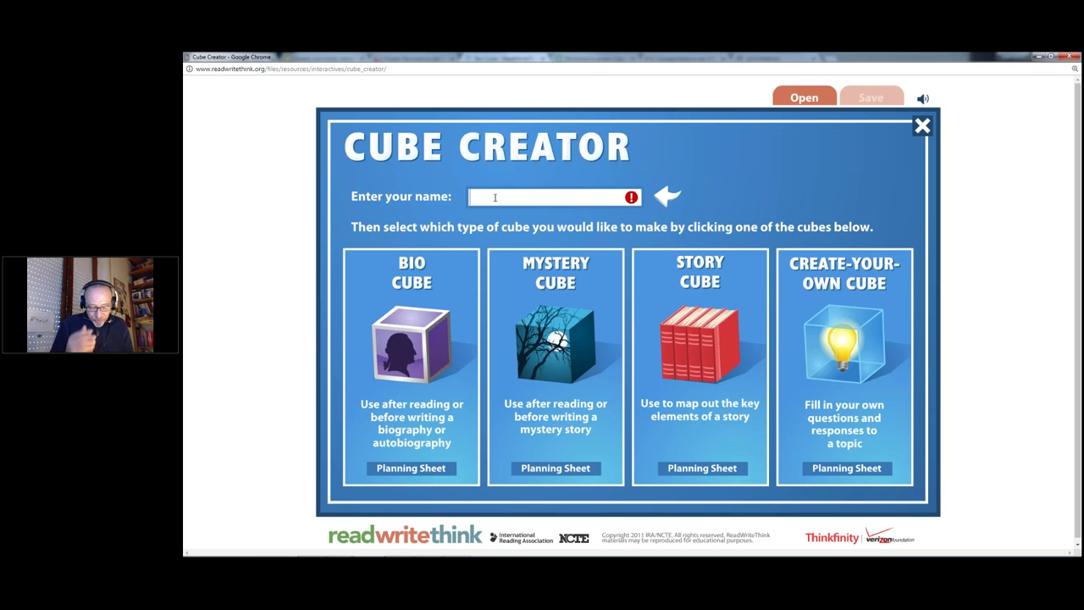
left_click(494, 197)
type("Pippo")
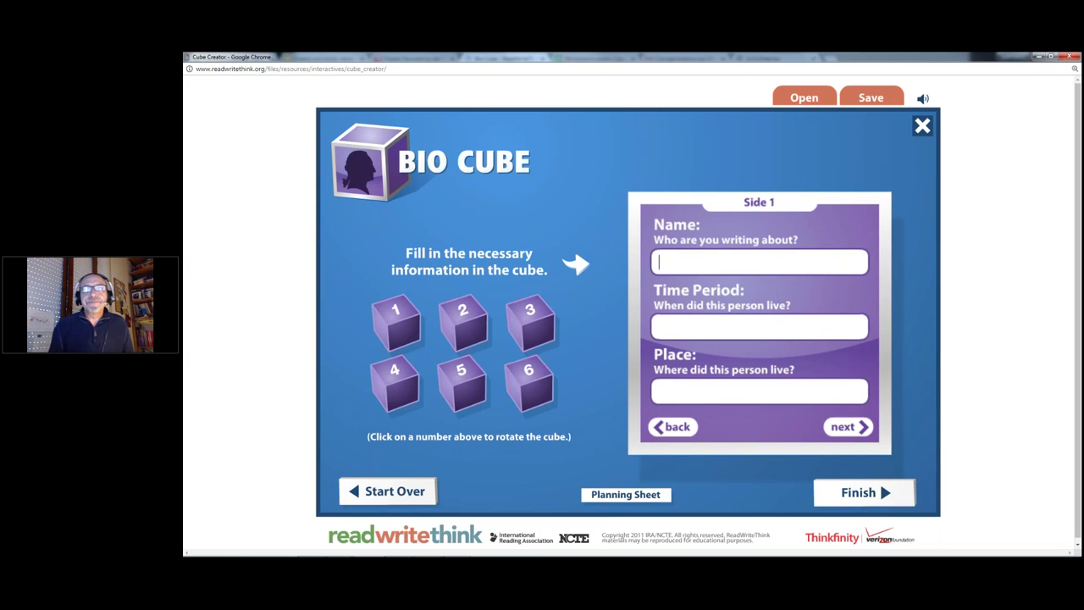
Step: Fill in side 1 of the cube with name "Pippo", time period "indefinito" and place "Topolinia"
type("Pippo")
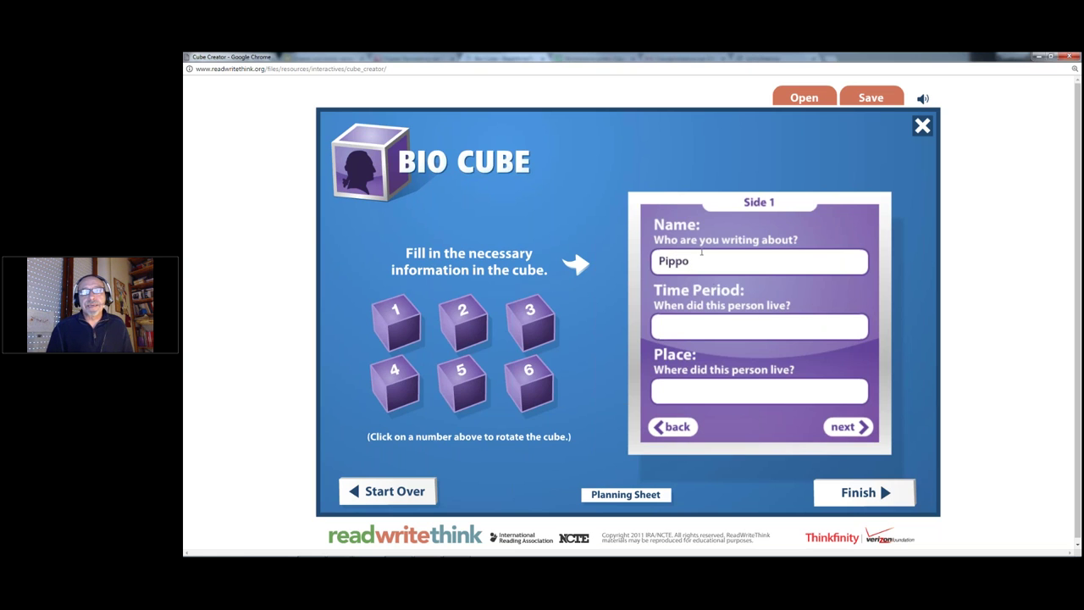
key("Tab")
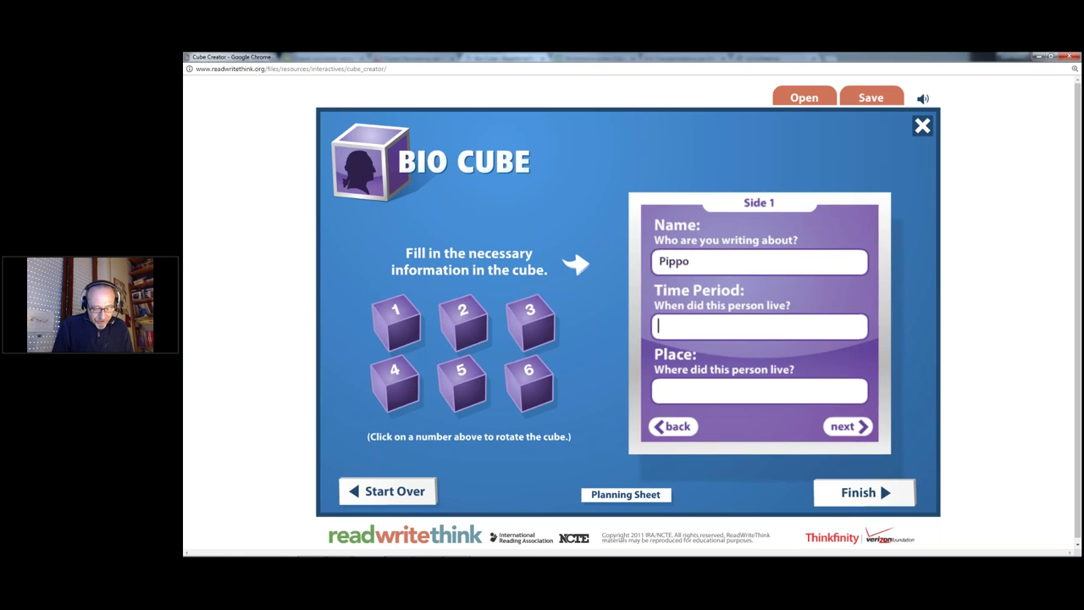
type("indefinito")
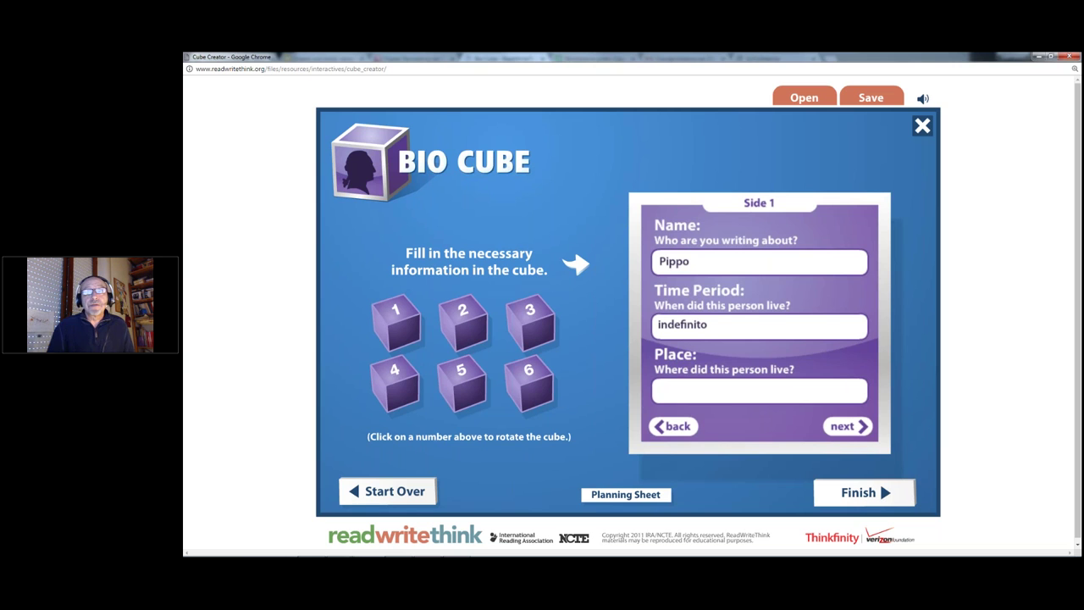
key("Tab")
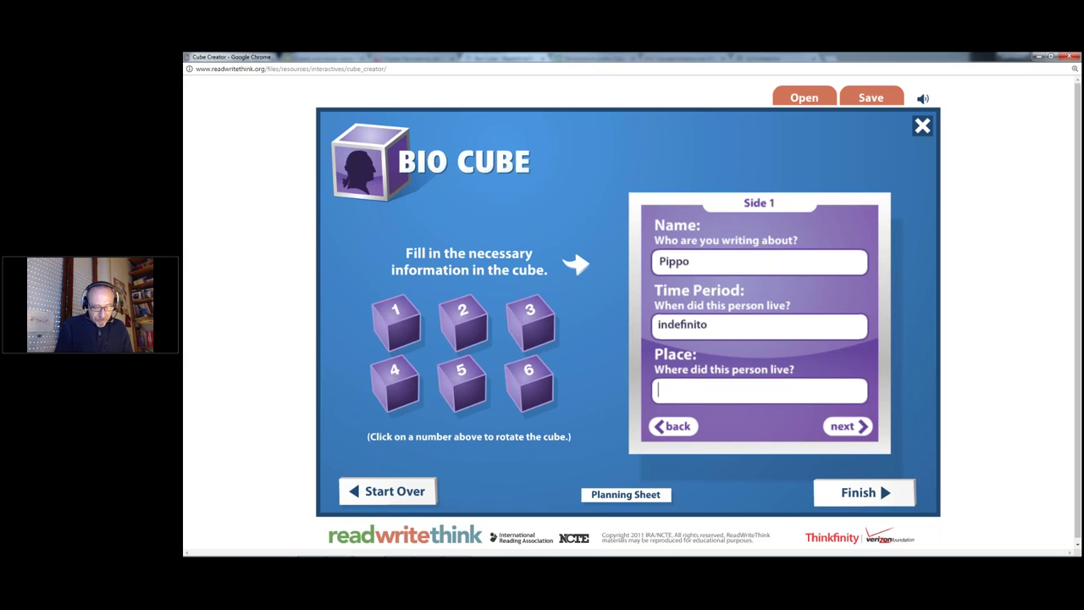
type("Topolinia")
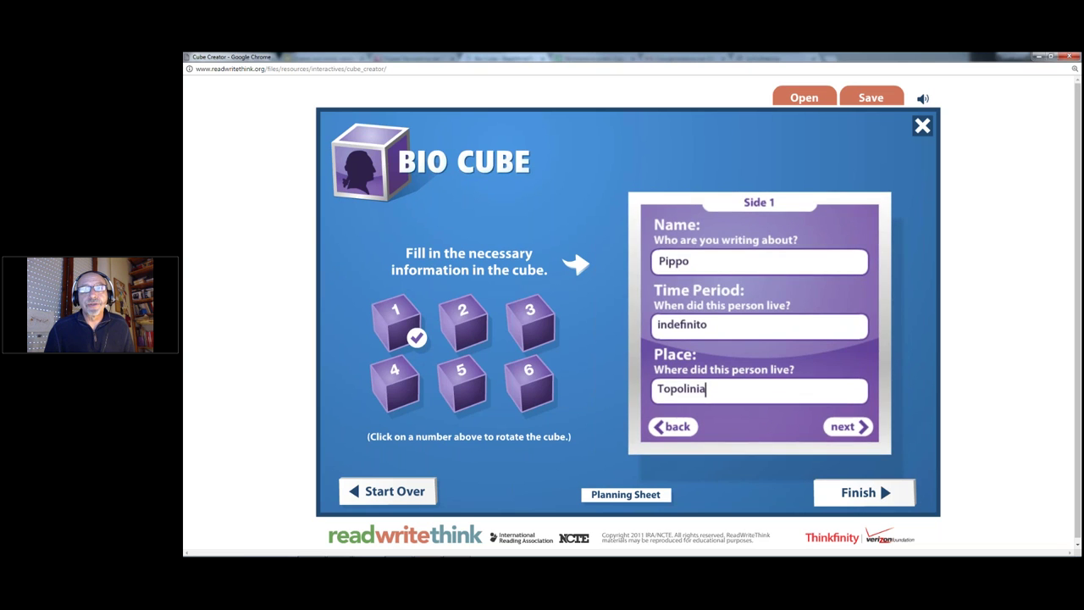
key("Tab")
Step: List "E1", "E2" and "E3" on separate lines as the major life events on side 2, Personal Background
left_click(804, 331)
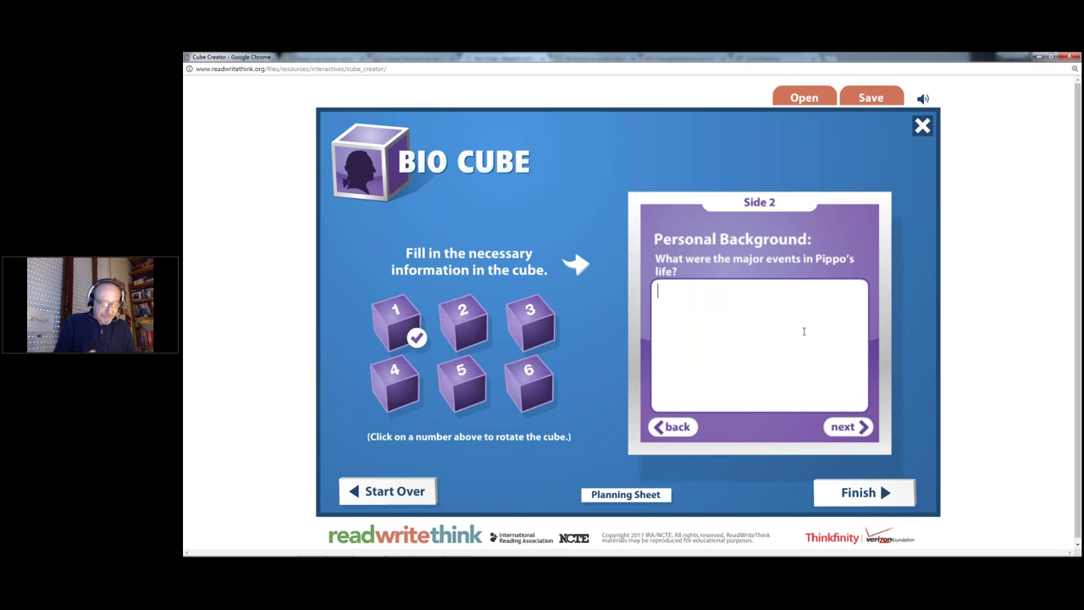
type("E1")
key("Return")
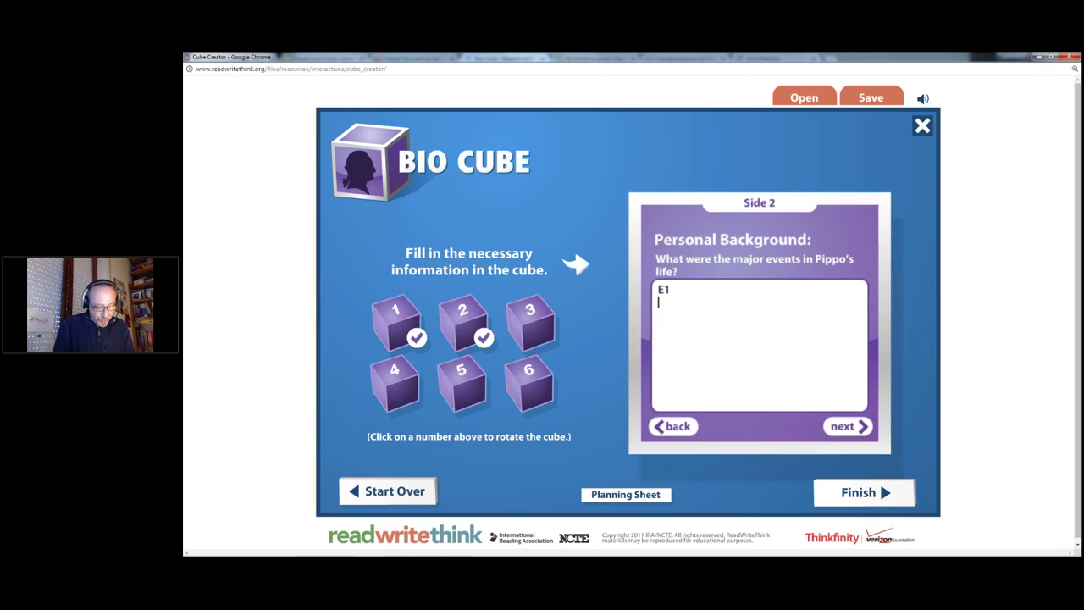
type("E2")
key("Return")
type("E3")
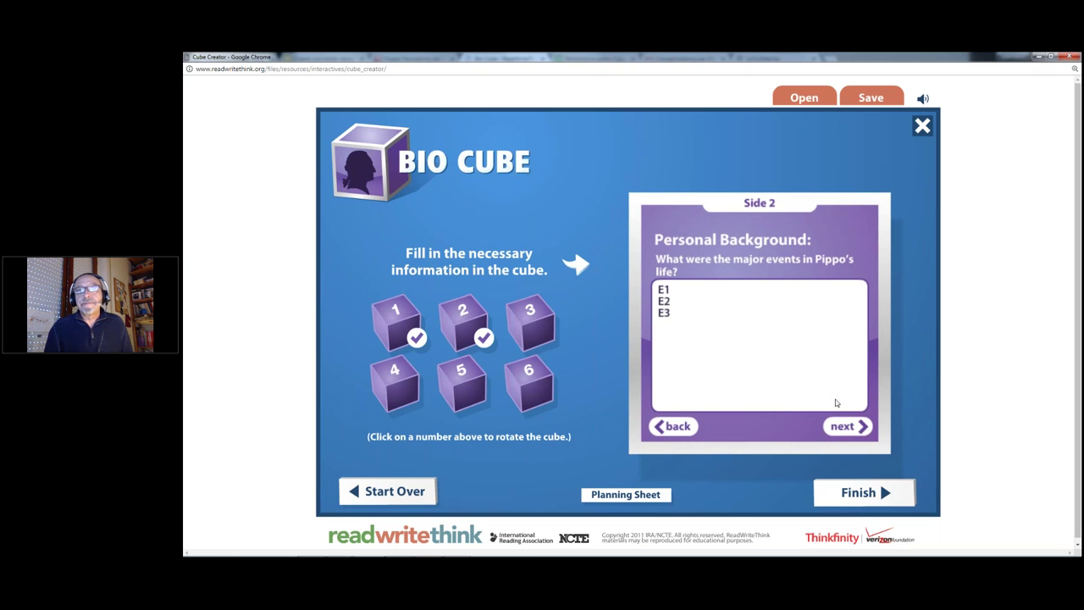
Step: Enter "simpatico" and "ingenuo" on separate lines as the personality traits on side 3
left_click(845, 427)
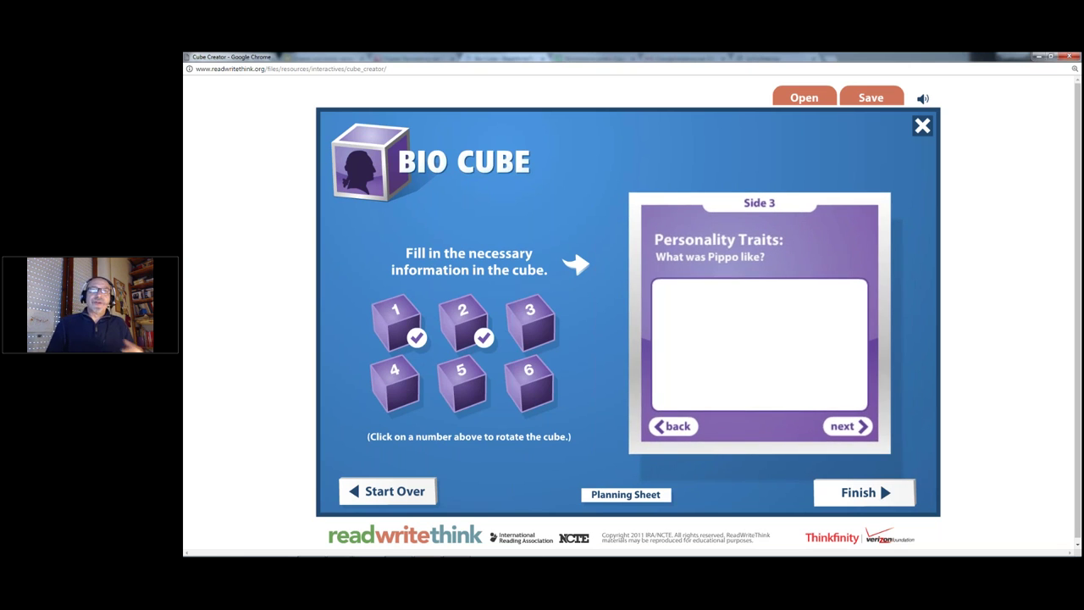
left_click(785, 323)
type("simpatico")
key("Return")
type("ingenuovo")
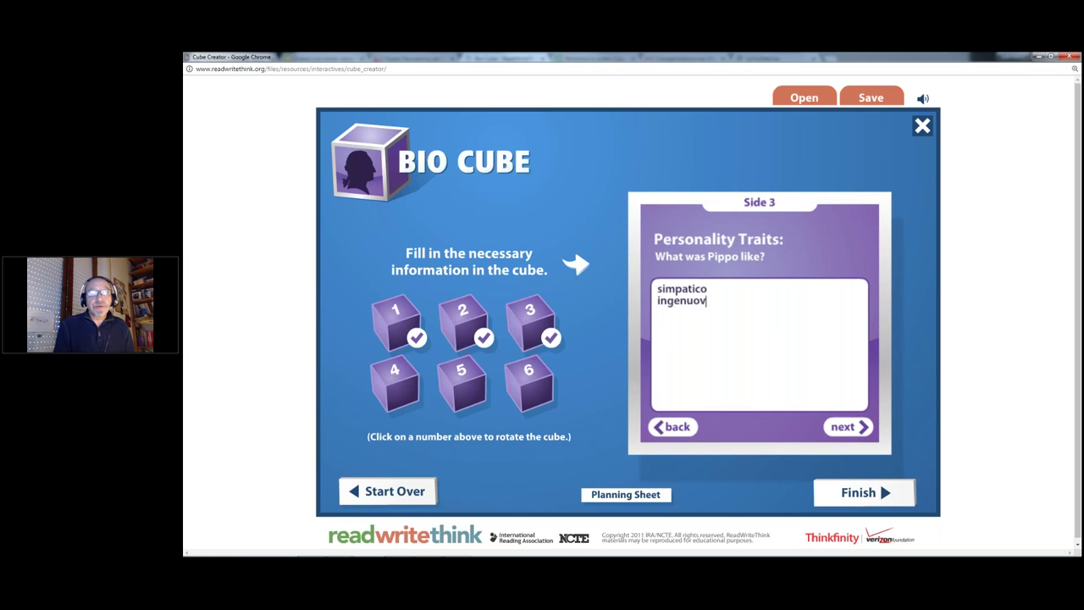
key("BackSpace")
key("BackSpace")
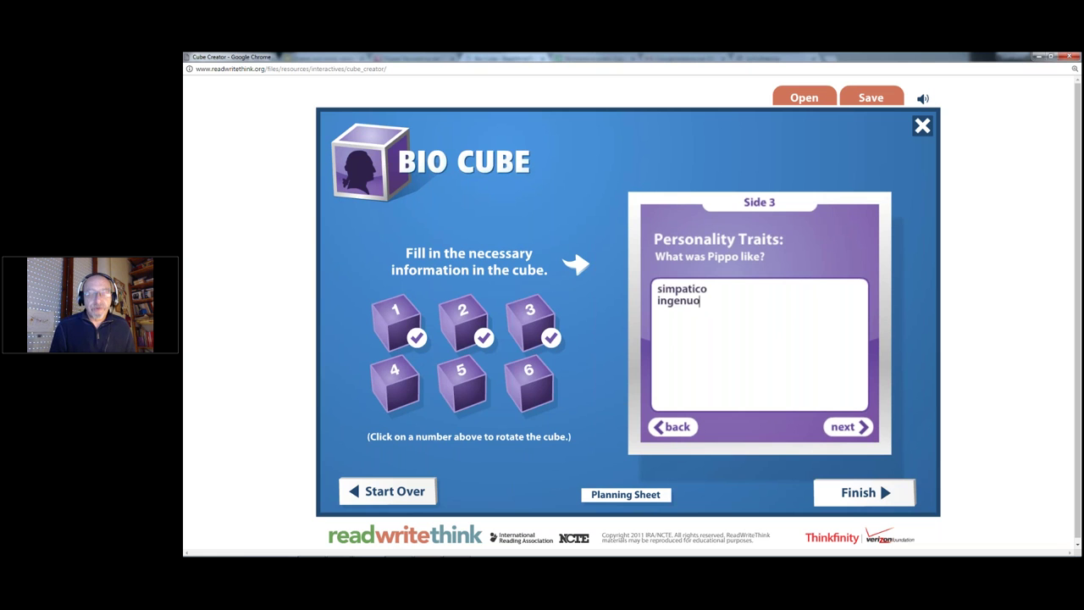
Step: Fill in Significance on side 4 with "sdf asdf" and Obstacles on side 5 with "re tewr"
left_click(864, 427)
left_click(790, 343)
type("sdf asdf")
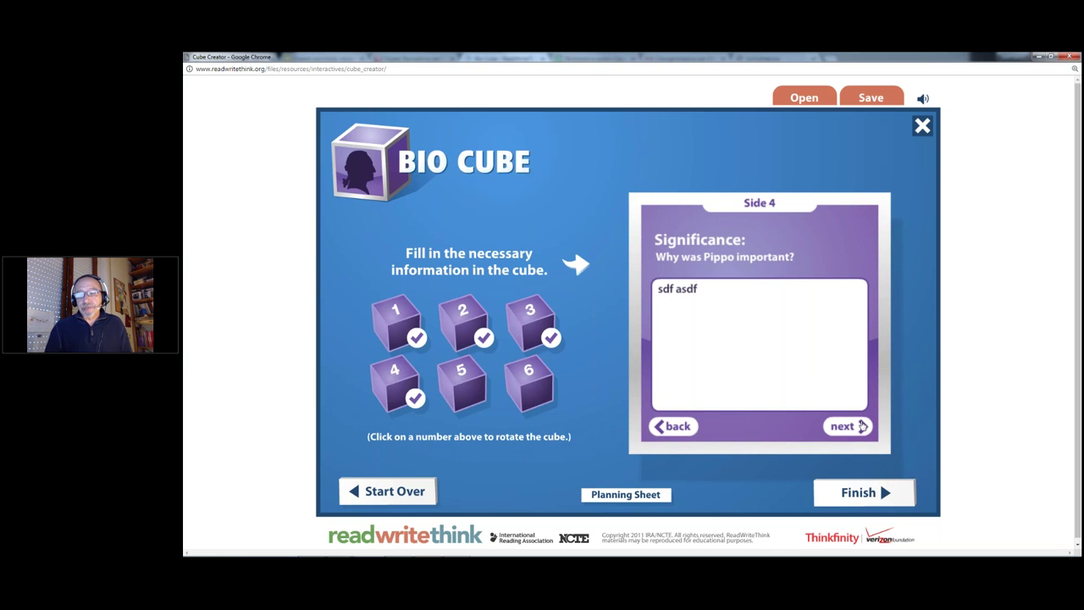
left_click(862, 426)
left_click(762, 332)
type("re tewr")
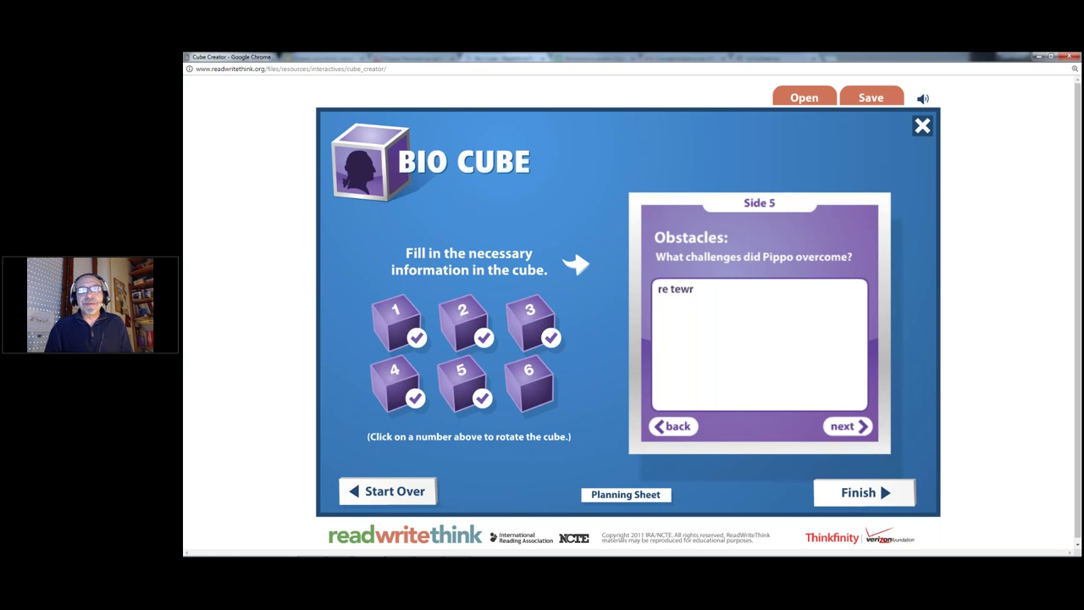
Step: Enter "fdvsertbvwet" as the Important Quote on side 6 of the cube
left_click(835, 421)
left_click(754, 311)
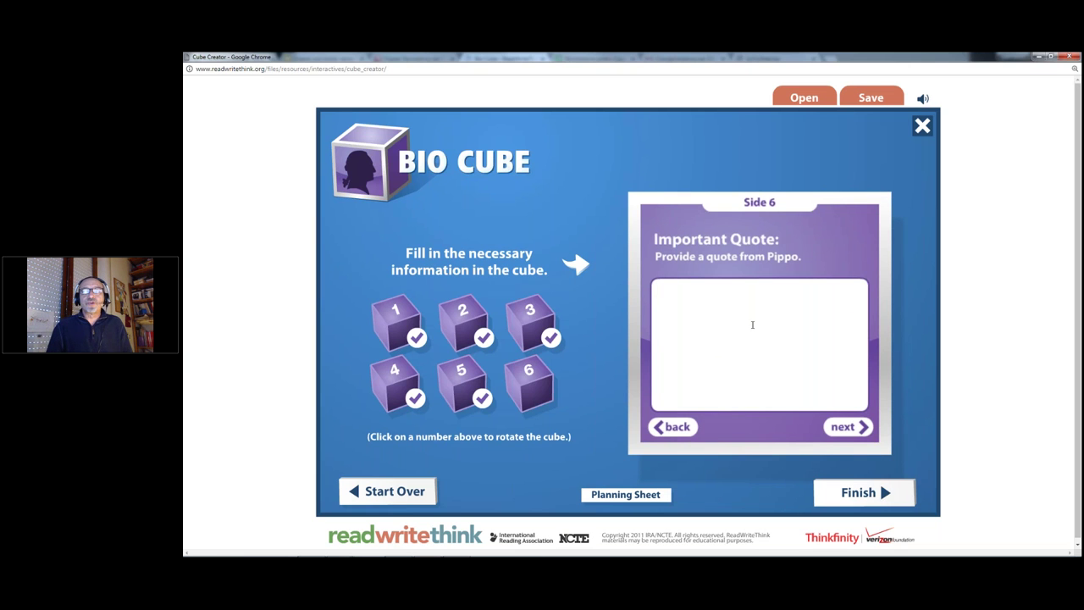
type("fdvsertbvwet")
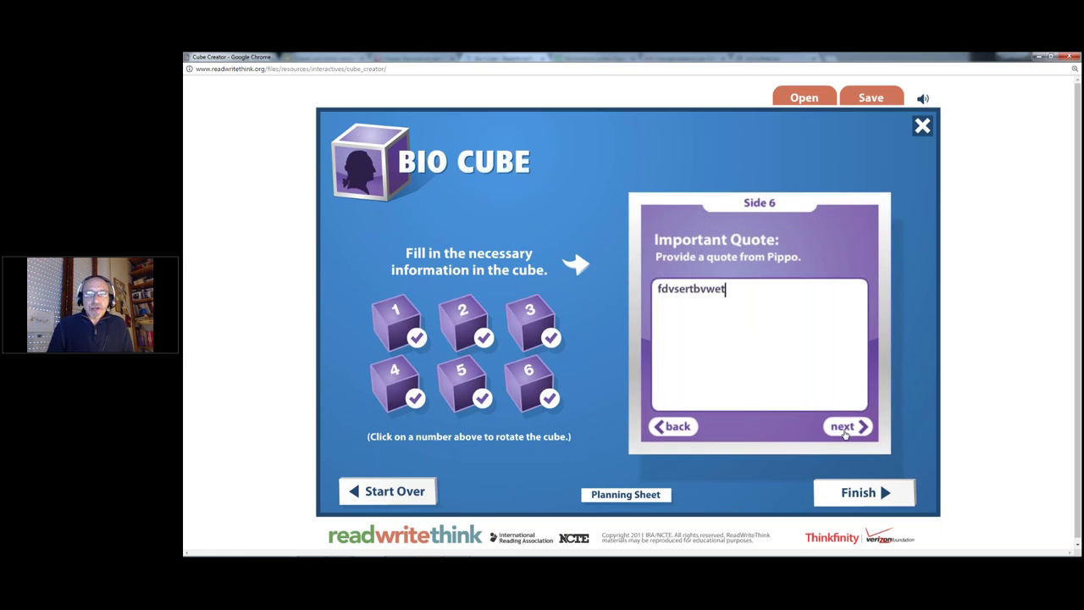
Step: Review the filled cube sides, and finish the Bio Cube for printing
left_click(844, 429)
left_click(838, 423)
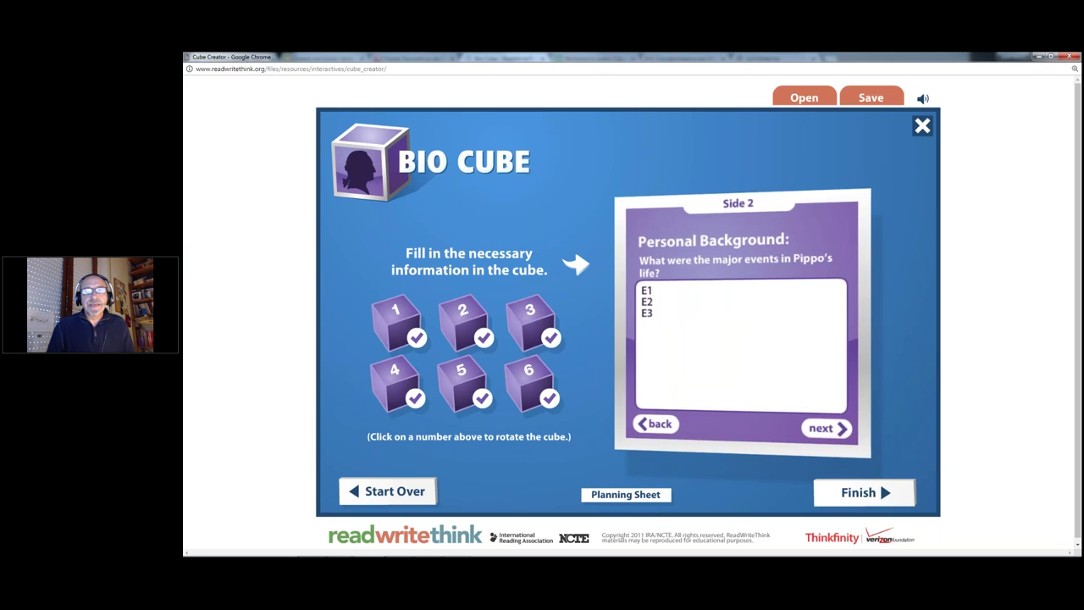
left_click(828, 427)
left_click(846, 421)
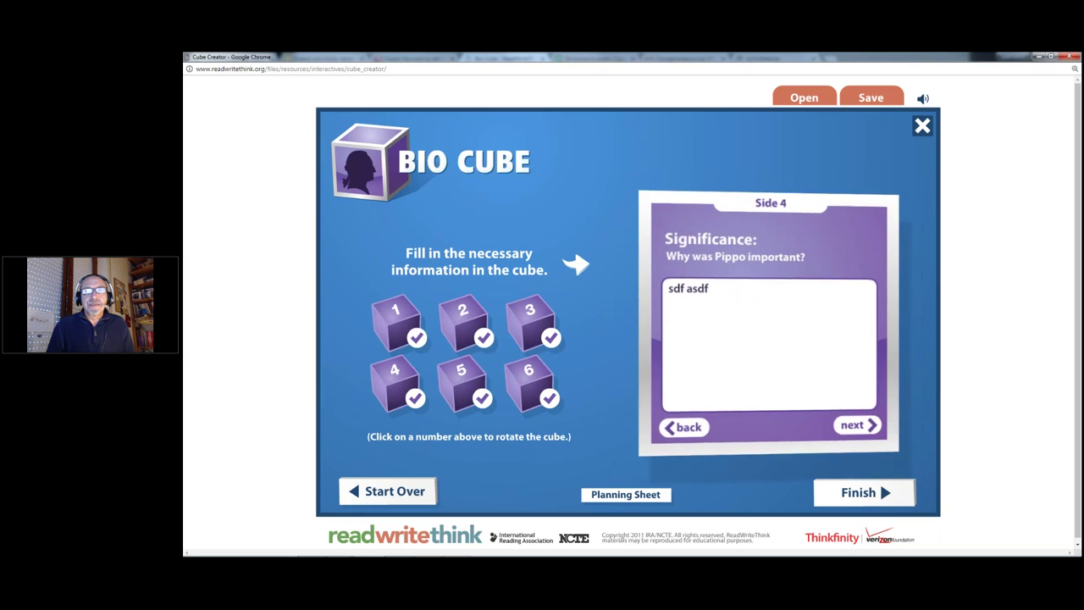
left_click(843, 428)
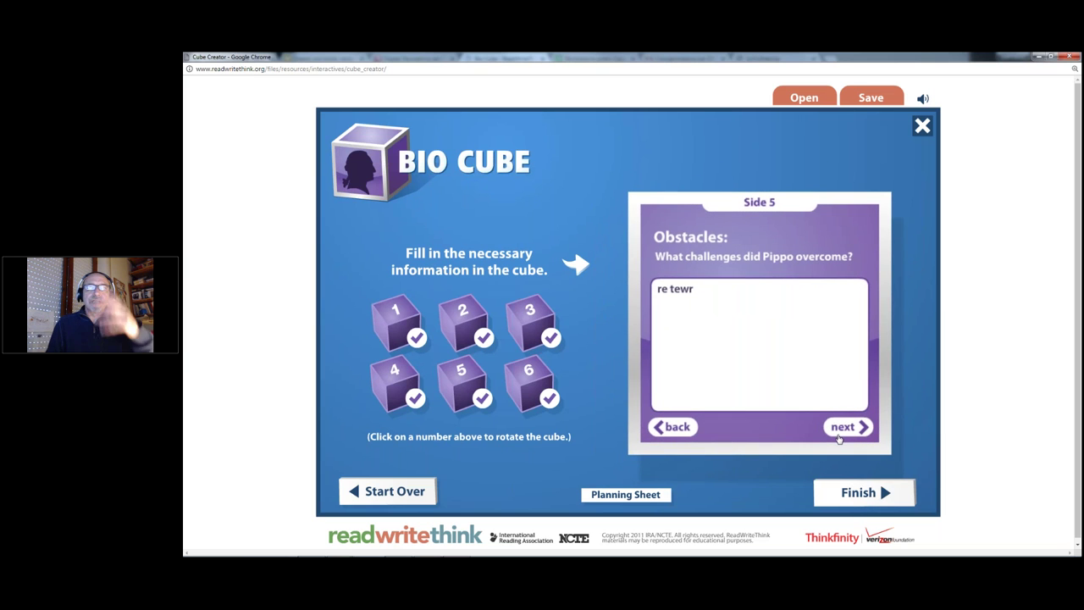
left_click(841, 493)
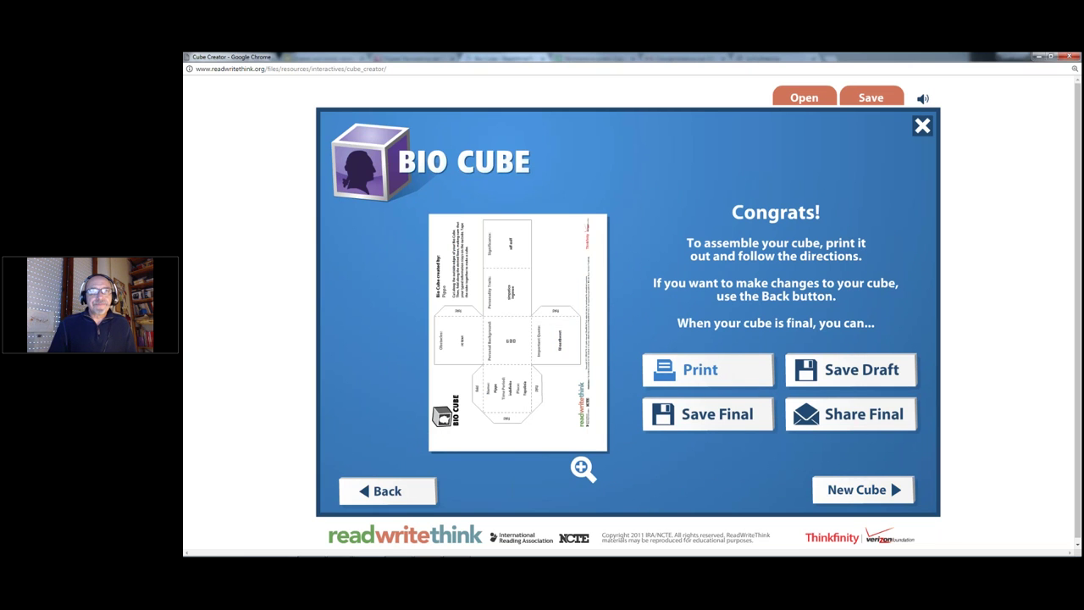
left_click(720, 372)
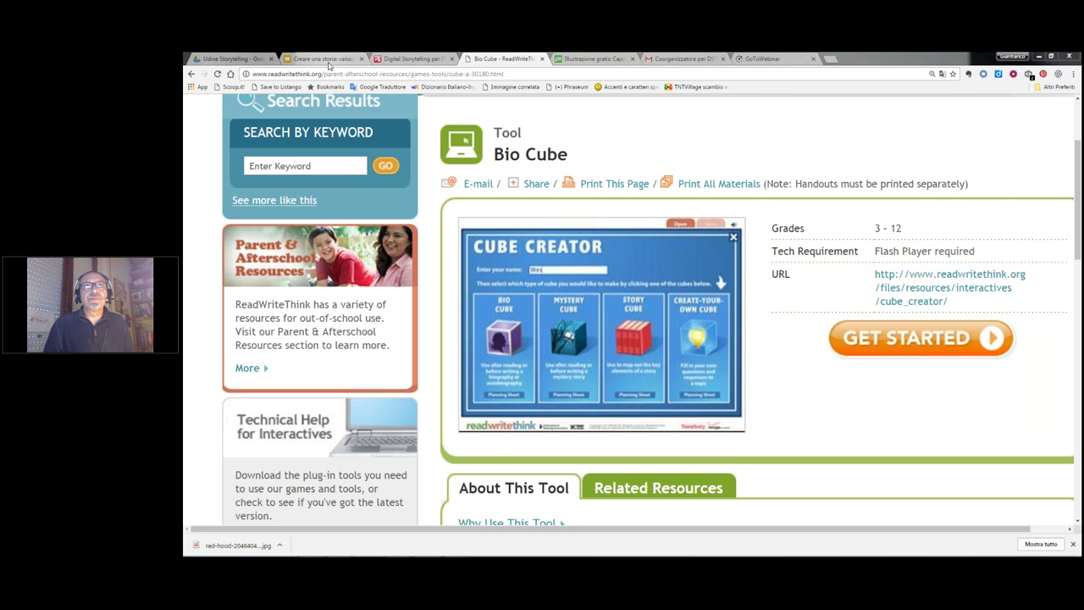
Step: Return to the Mindomo mind map and expand the "Cura dei Contenuti Raccogliere, ordinare e archiviare" branch under Applicazioni di Supporto
left_click(405, 60)
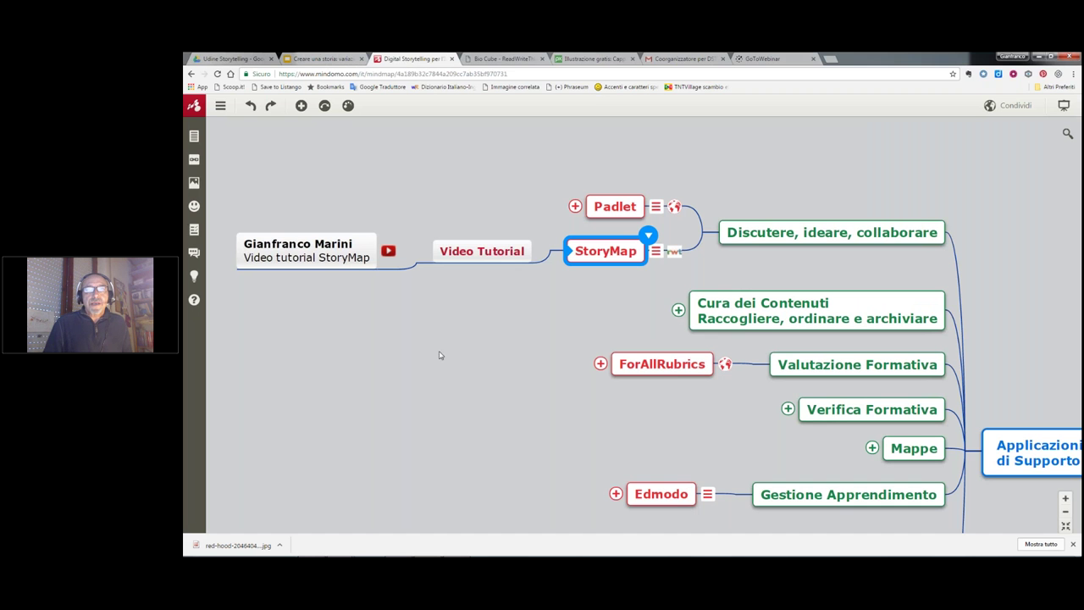
scroll(466, 414, "down", 5)
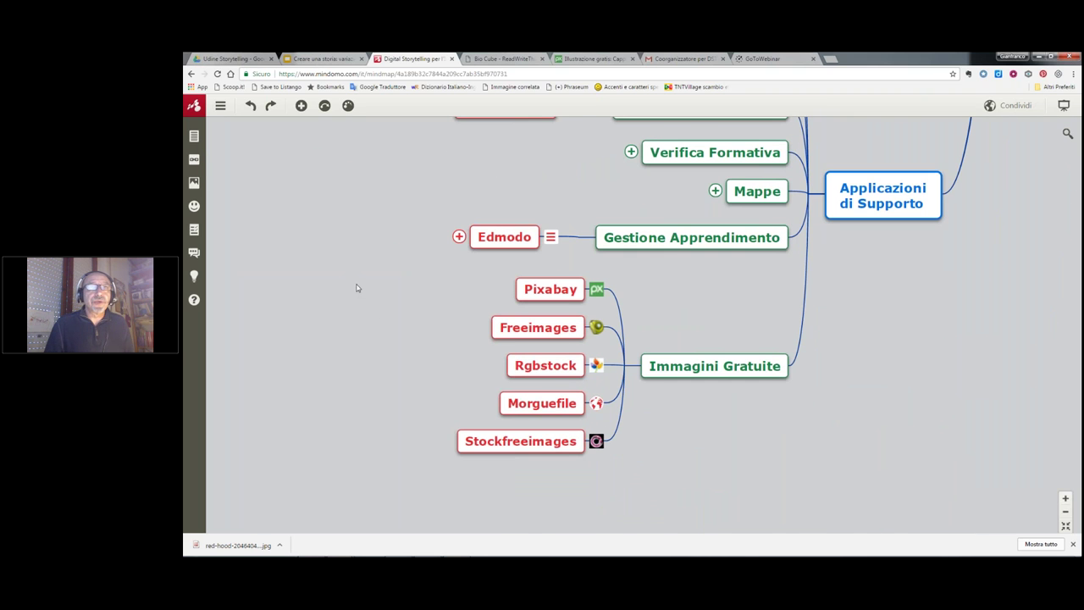
left_click_drag(356, 285, 488, 544)
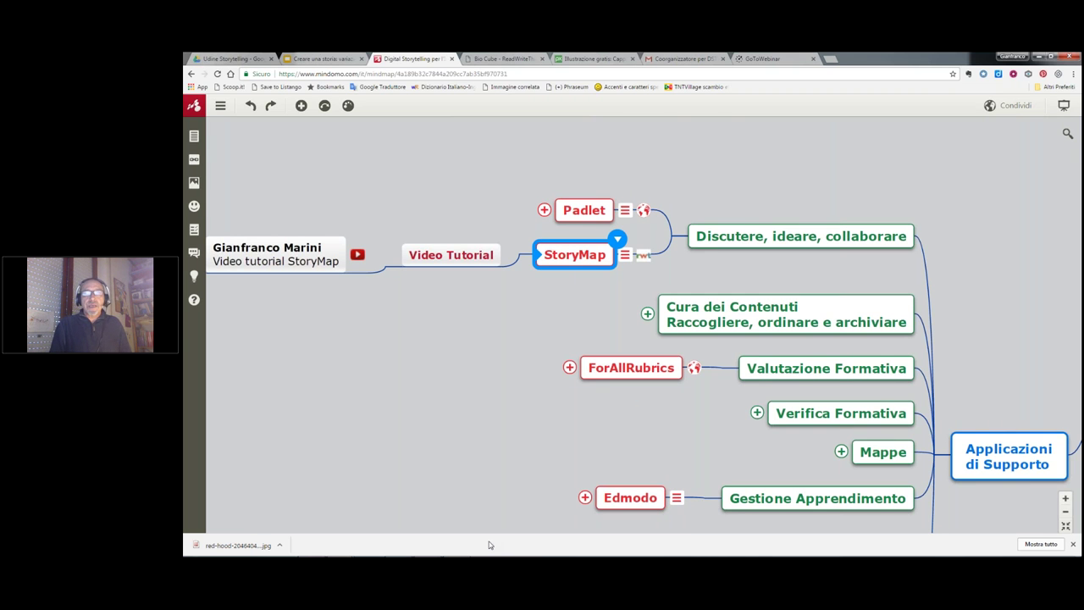
left_click_drag(511, 409, 491, 286)
key("Down")
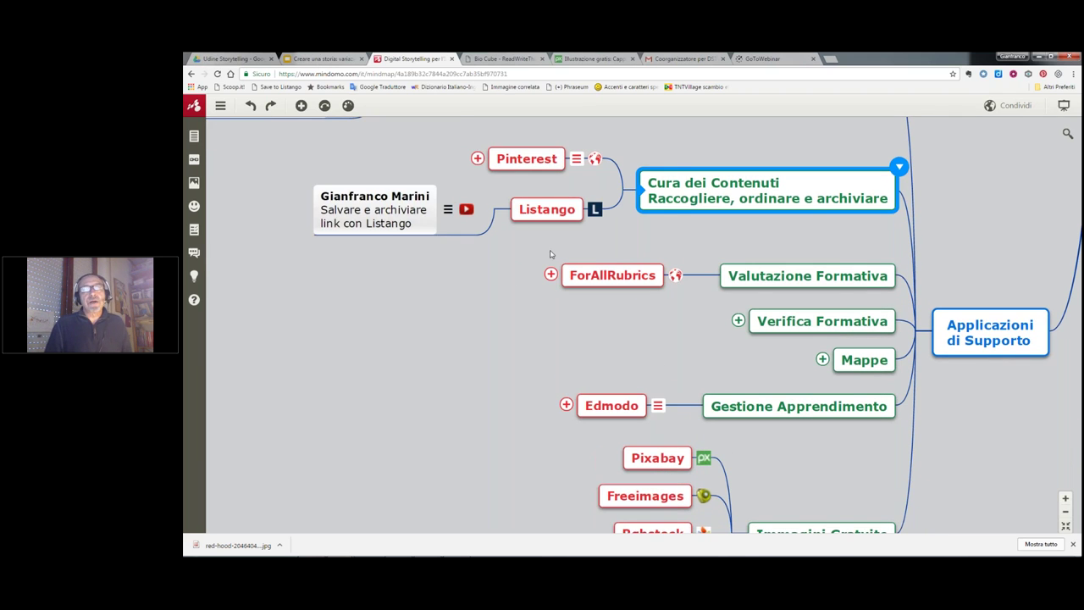
left_click_drag(473, 345, 379, 317)
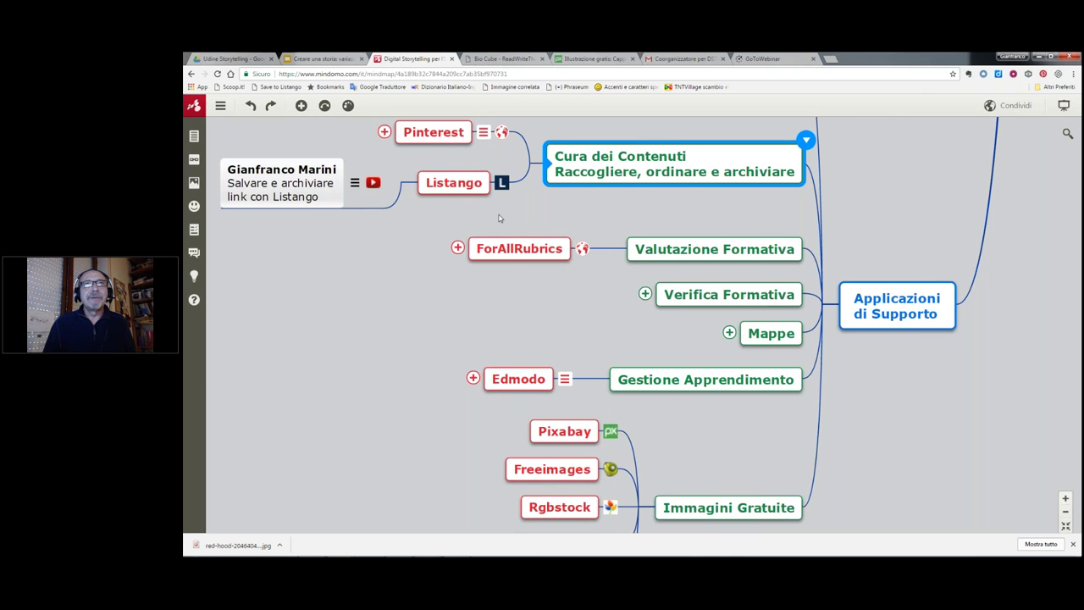
Step: Open the Listango bookmarks from the mind map at a larger page zoom, and switch to the Pixabay Cappuccetto Rosso image page
left_click(583, 249)
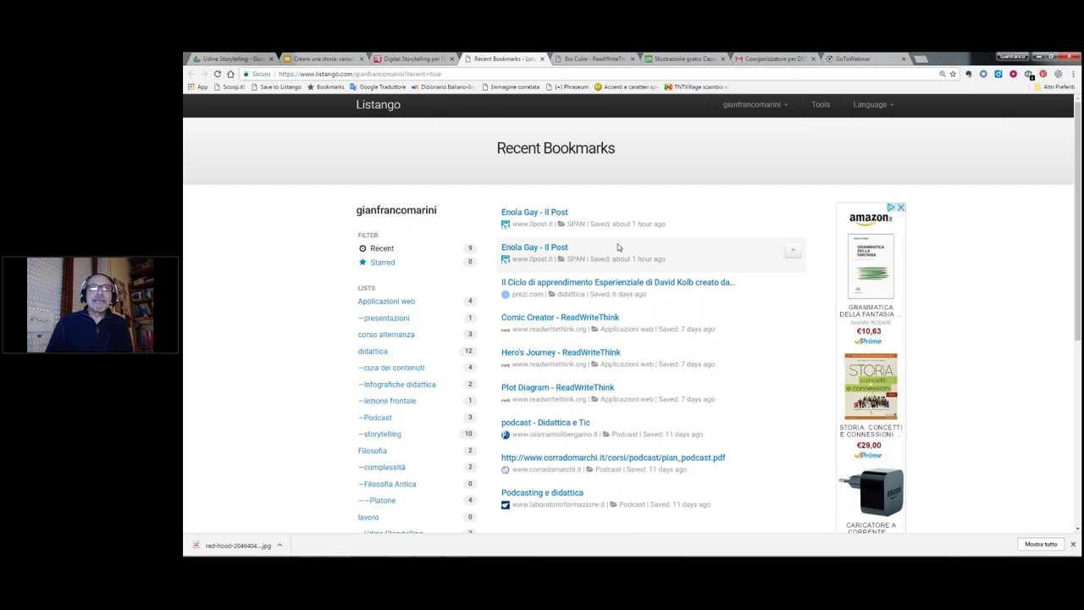
key("ctrl+plus")
key("ctrl+plus")
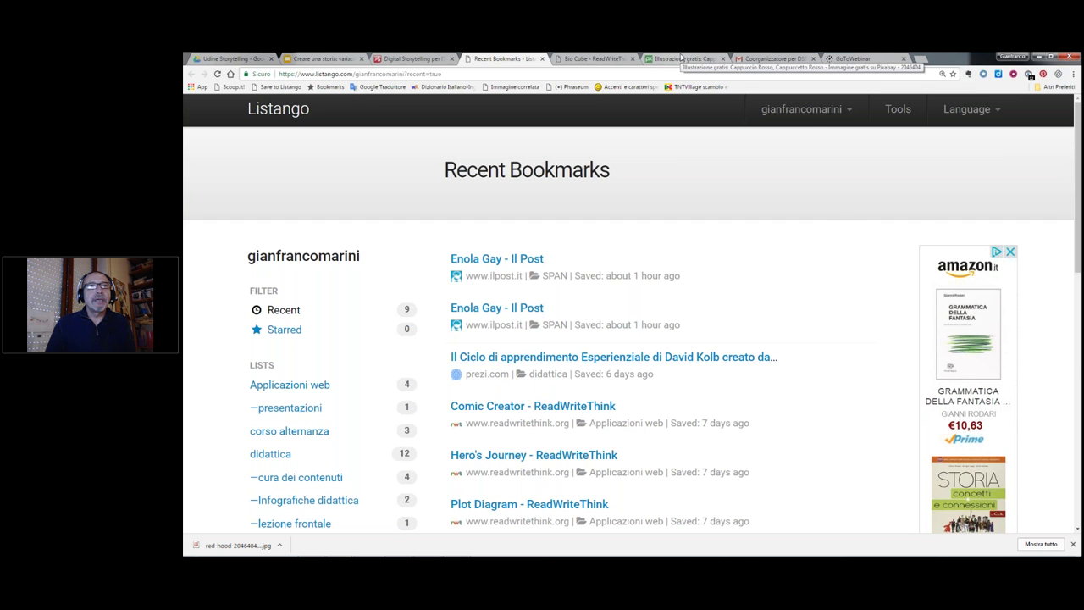
left_click(682, 58)
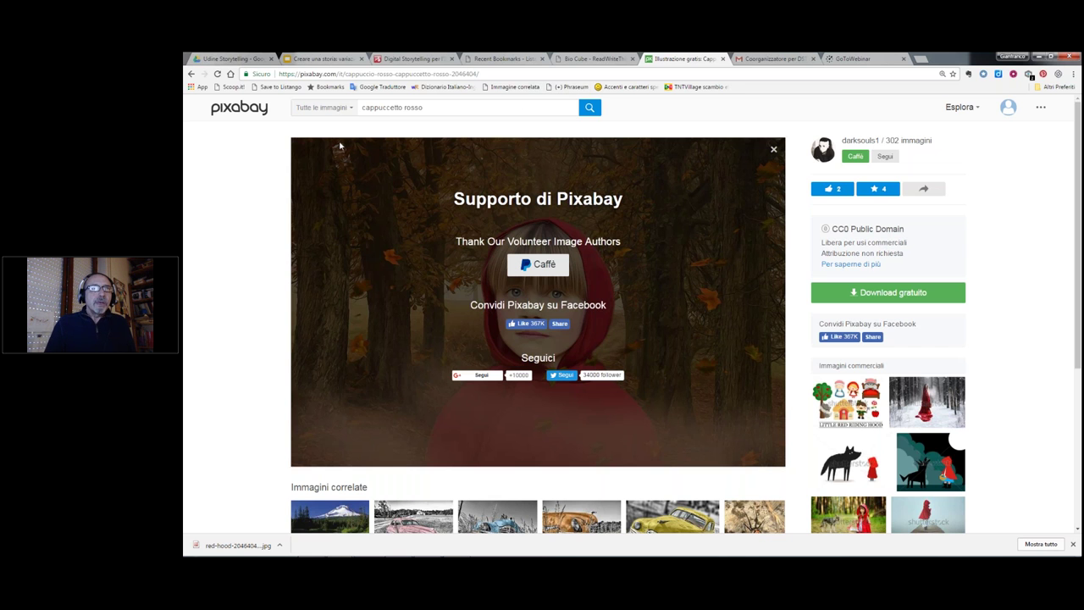
Step: Save the Pixabay Cappuccetto Rosso page to the Applicazioni web list in Listango
left_click(298, 88)
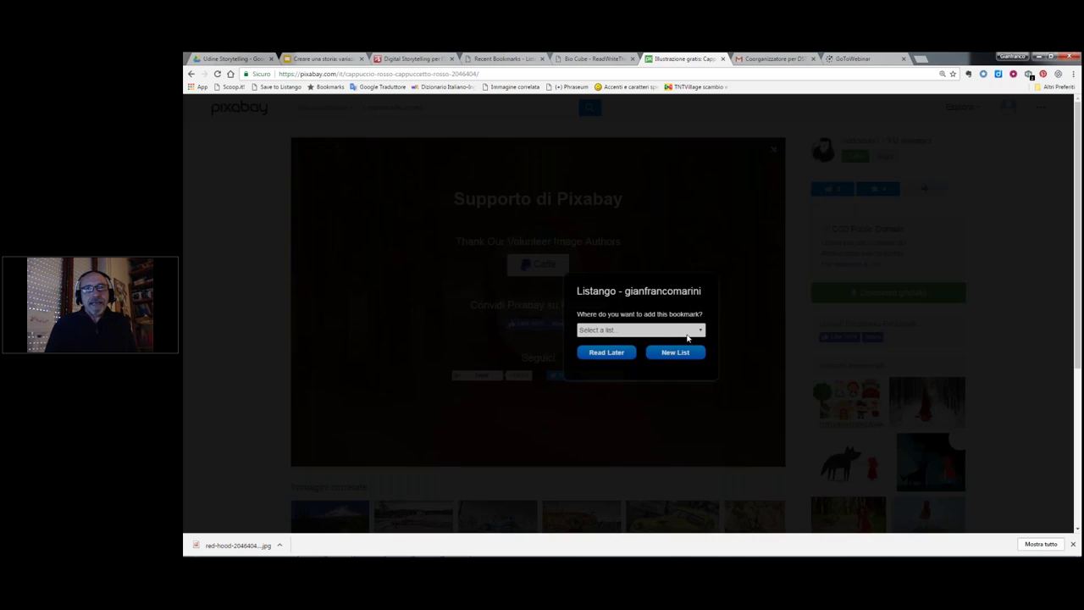
left_click(700, 331)
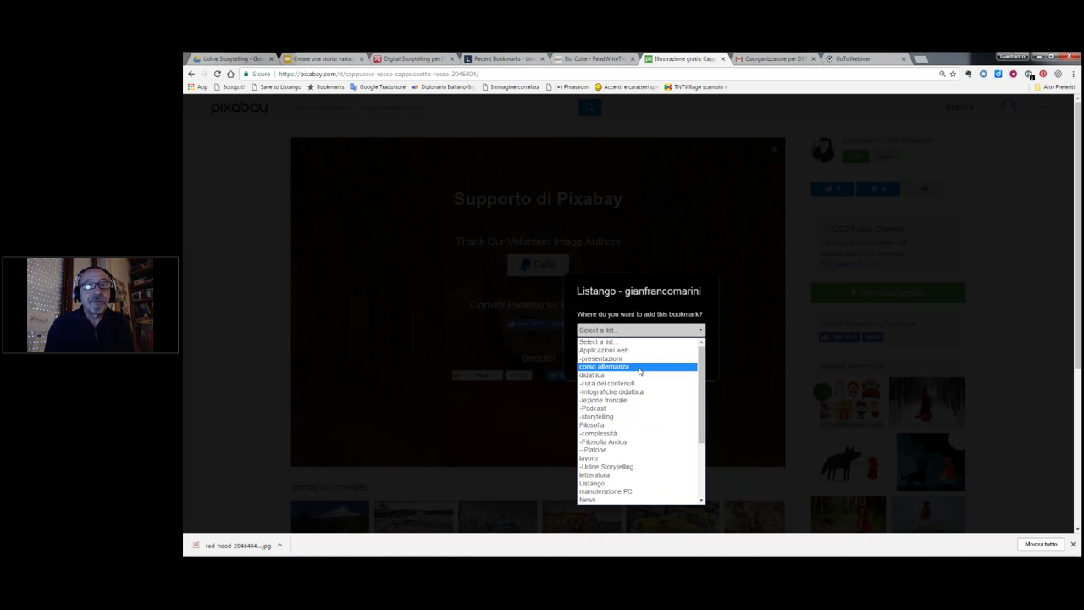
left_click(603, 349)
left_click(603, 350)
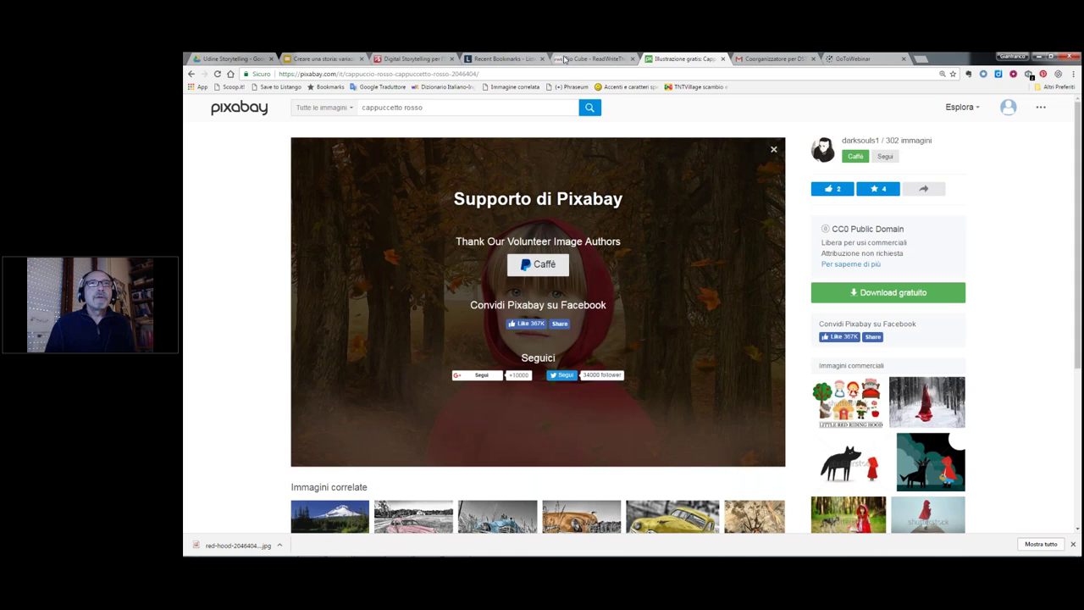
Step: Switch to Listango and check the Applicazioni web list for the saved Pixabay bookmark
left_click(473, 61)
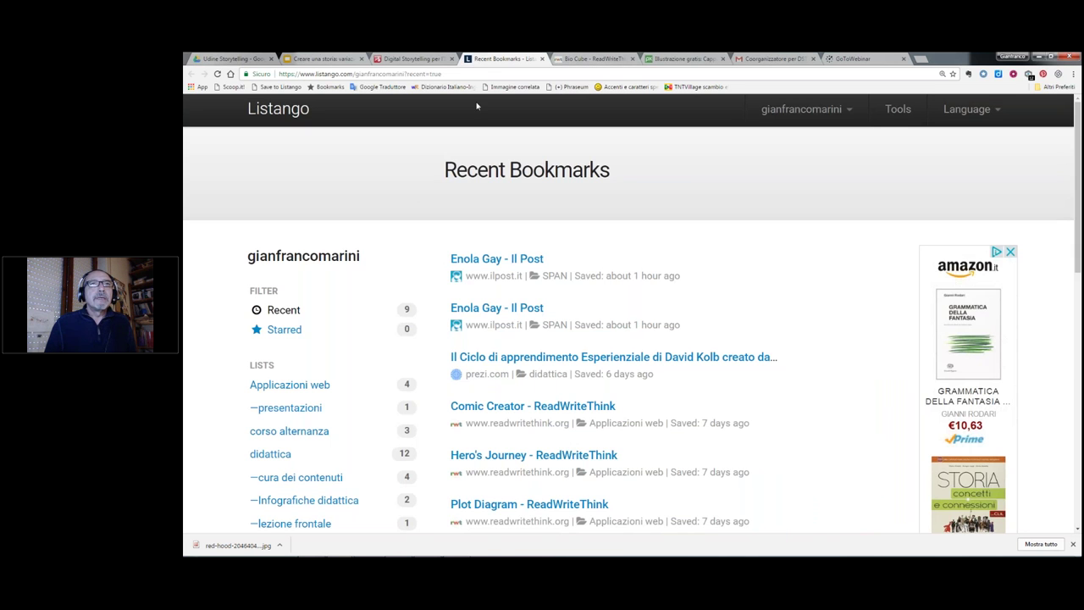
scroll(356, 279, "down", 1)
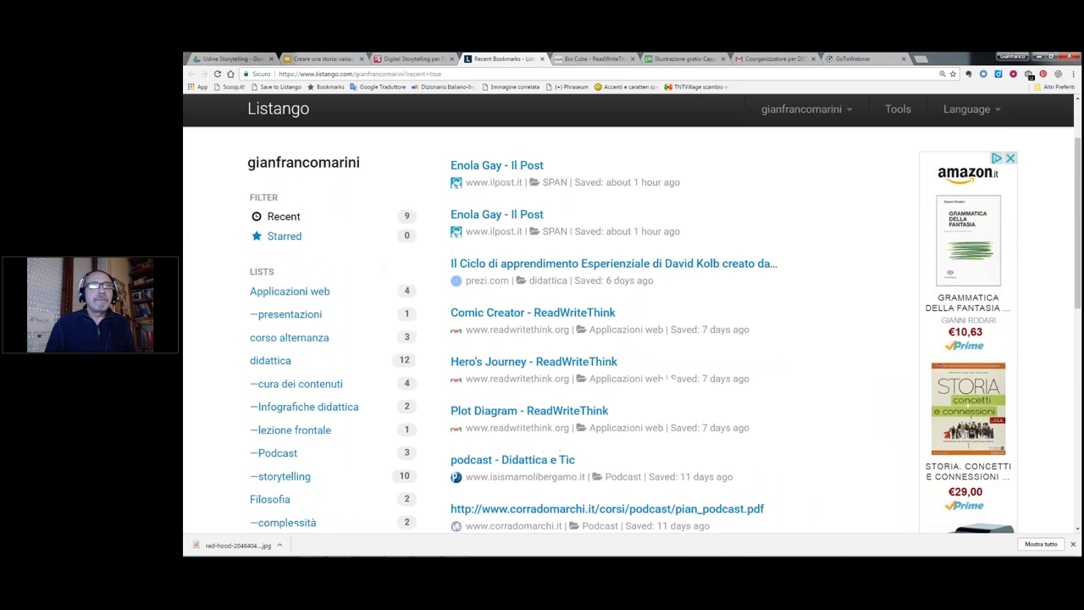
left_click(289, 288)
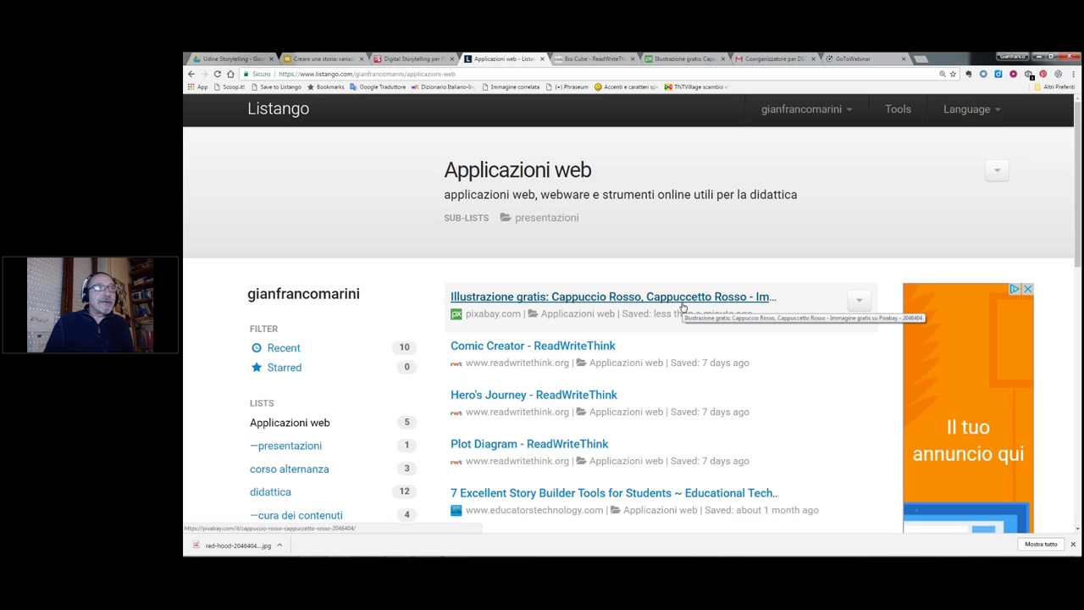
scroll(281, 286, "down", 3)
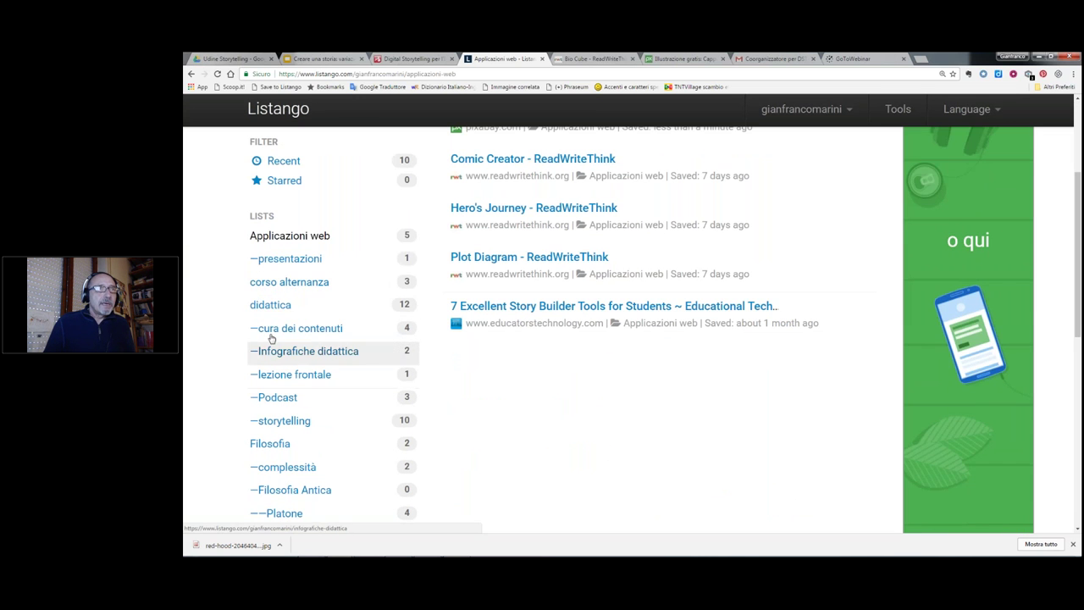
Step: Browse the presentazioni sub-list and the didattica list with its sub-lists, dismissing the chat notification
left_click(277, 264)
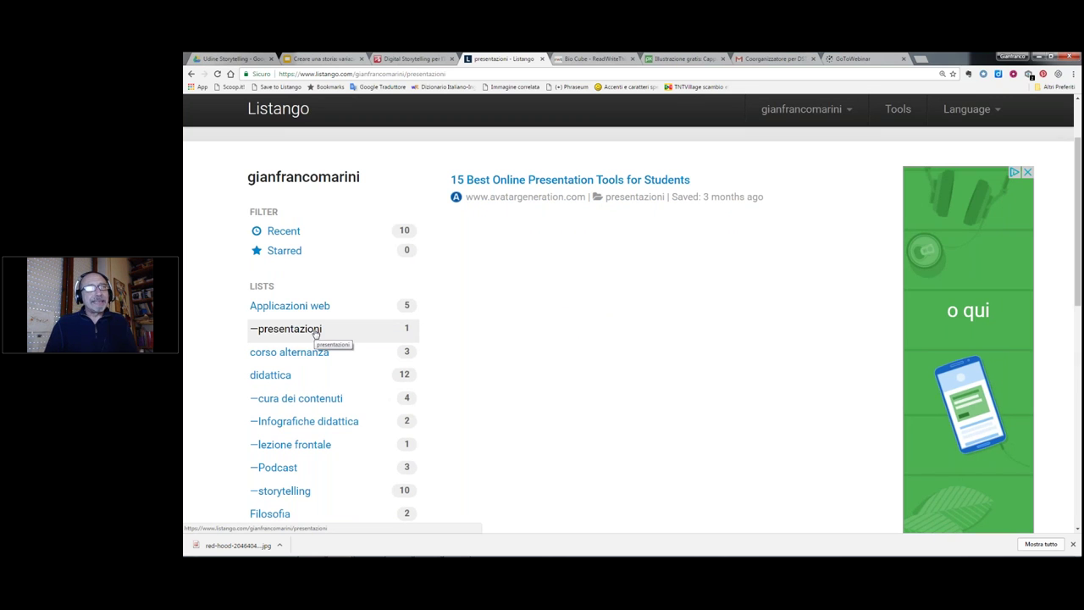
scroll(313, 333, "down", 1)
left_click(284, 330)
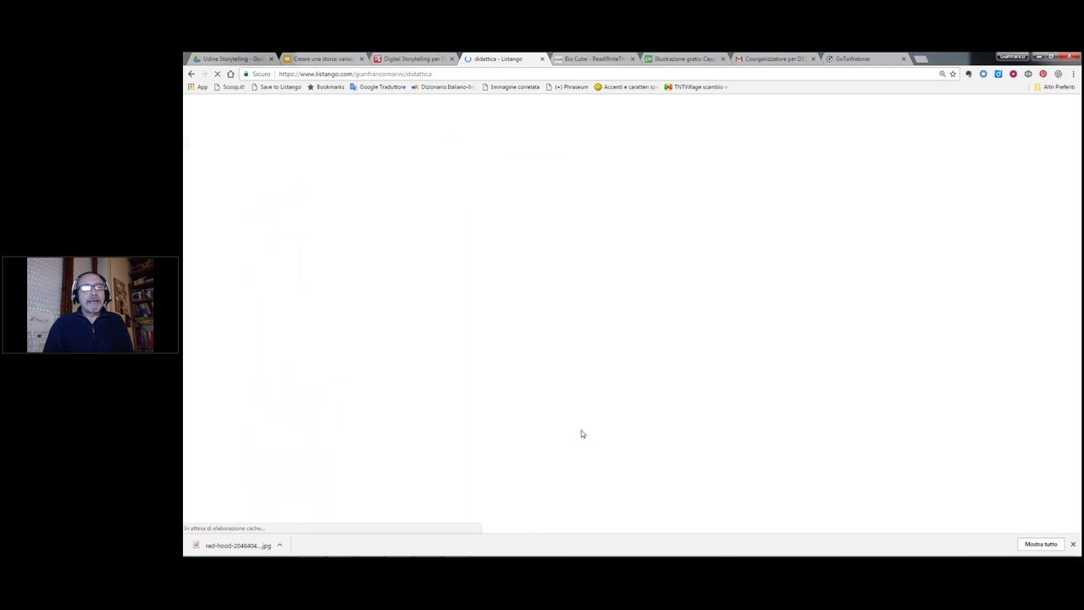
scroll(581, 431, "down", 1)
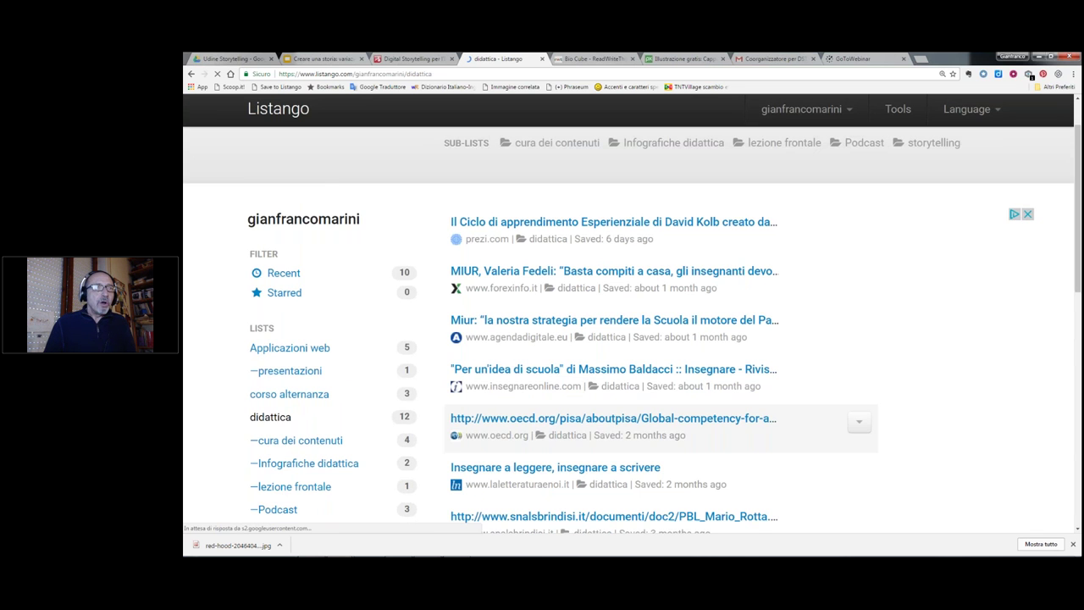
scroll(580, 428, "down", 1)
scroll(555, 428, "down", 2)
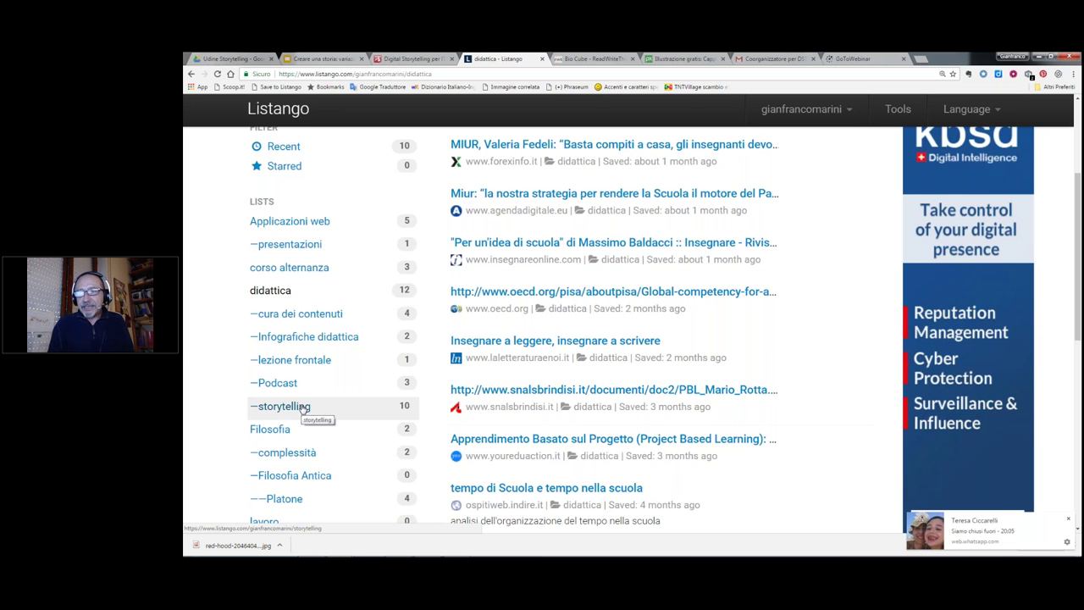
left_click(1068, 519)
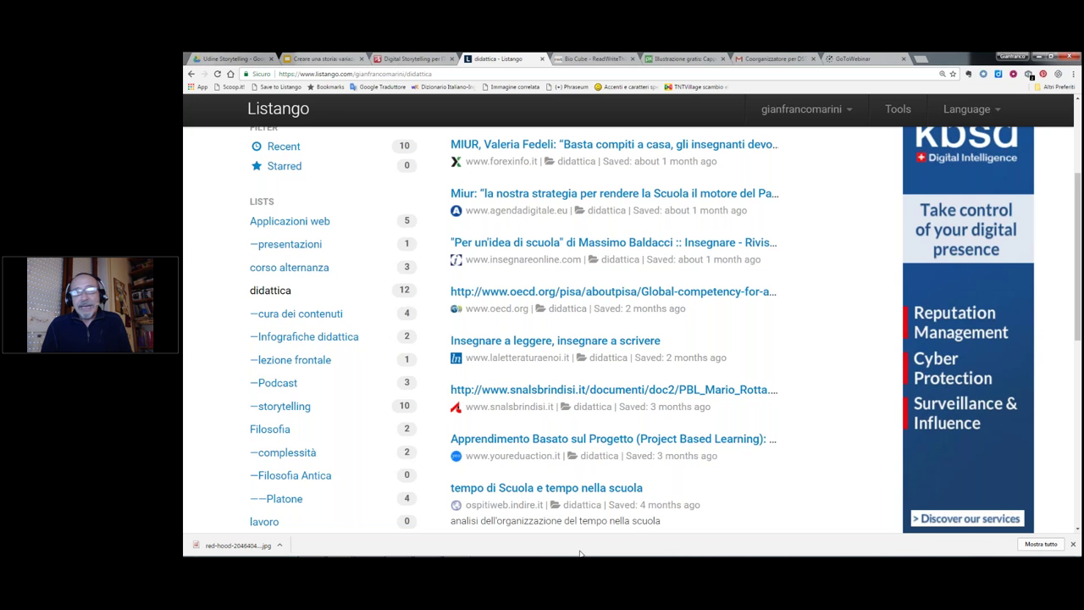
scroll(441, 440, "up", 1)
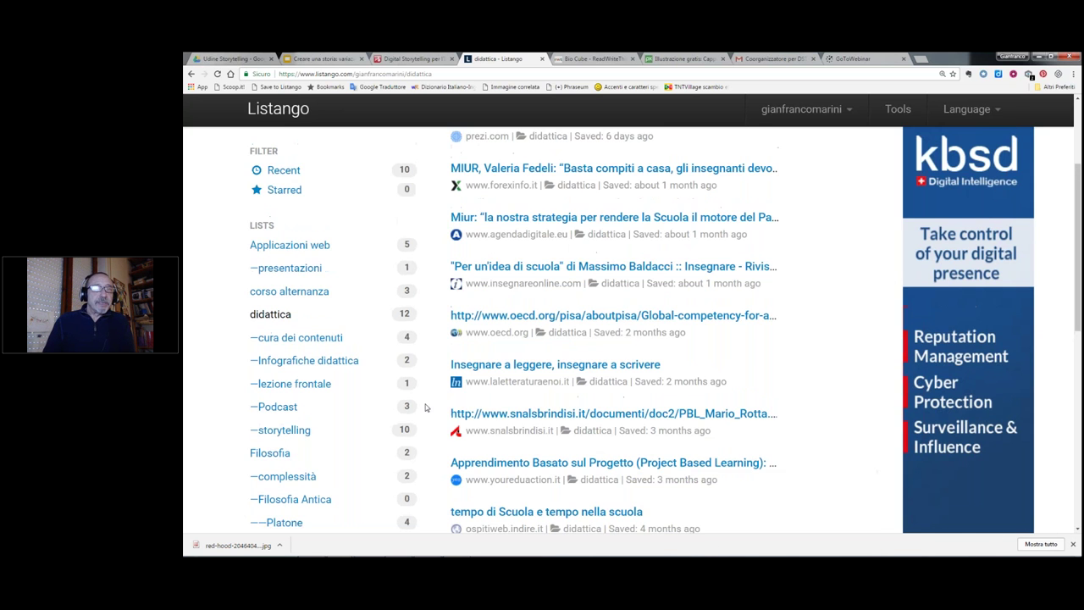
scroll(425, 407, "up", 2)
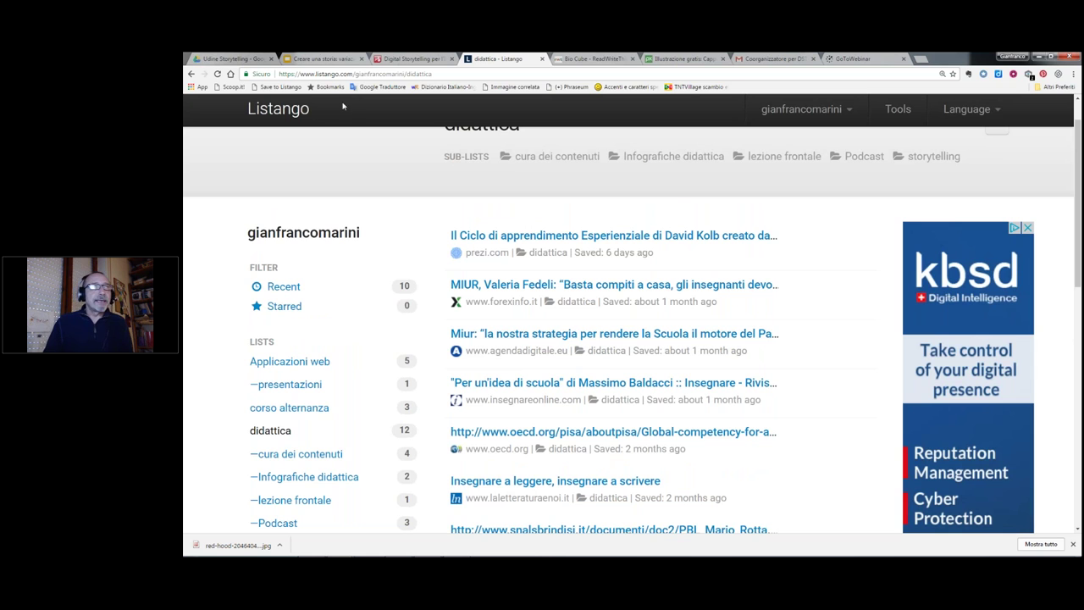
Step: Switch to the ReadWriteThink Bio Cube page and bookmark it in Listango's Applicazioni web list
left_click(285, 90)
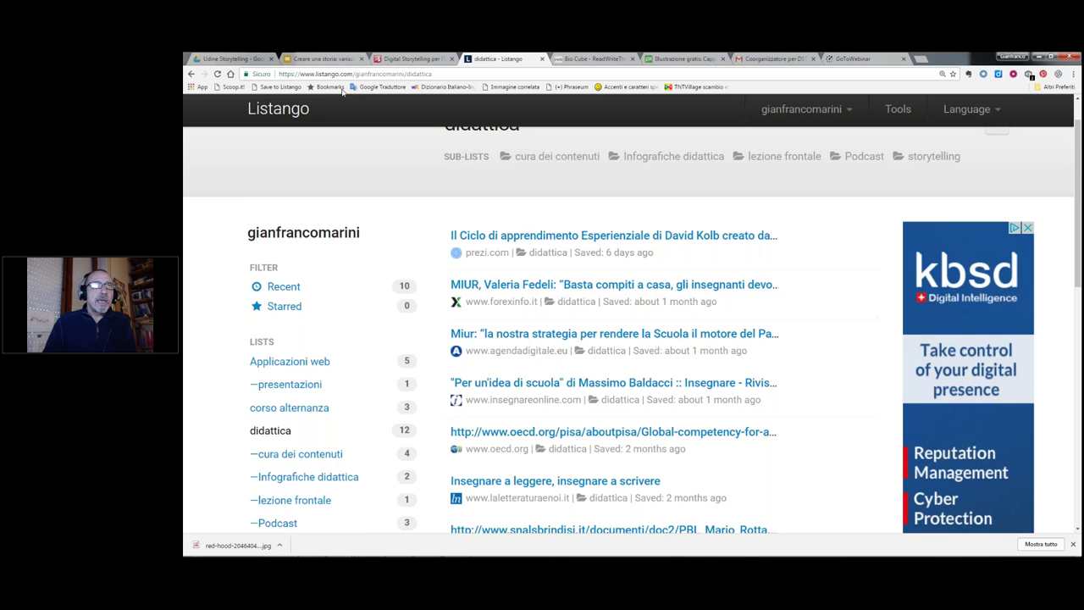
left_click(582, 60)
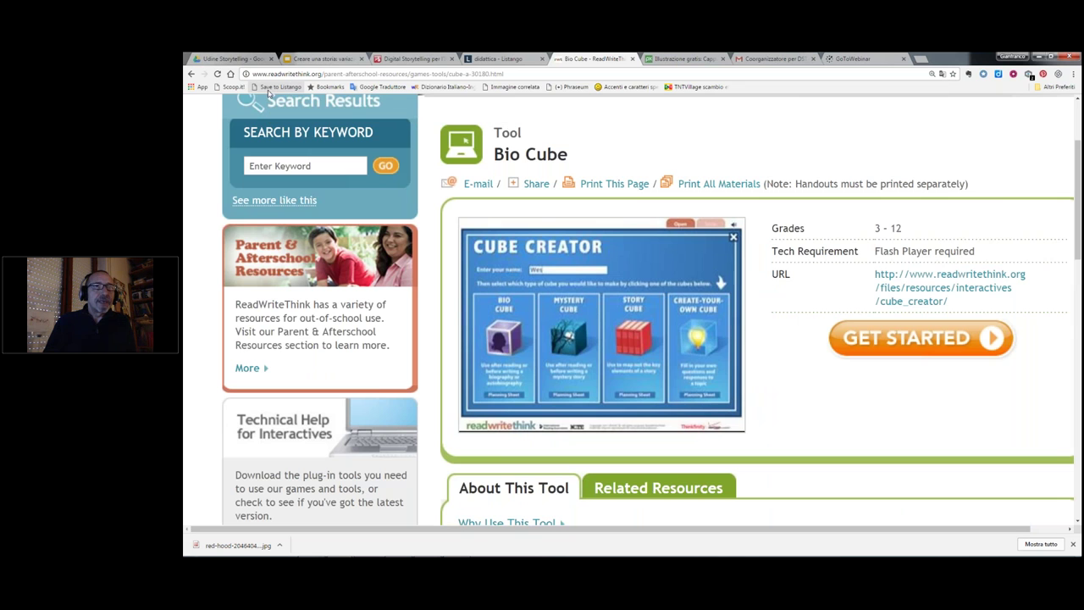
left_click(278, 87)
left_click(649, 338)
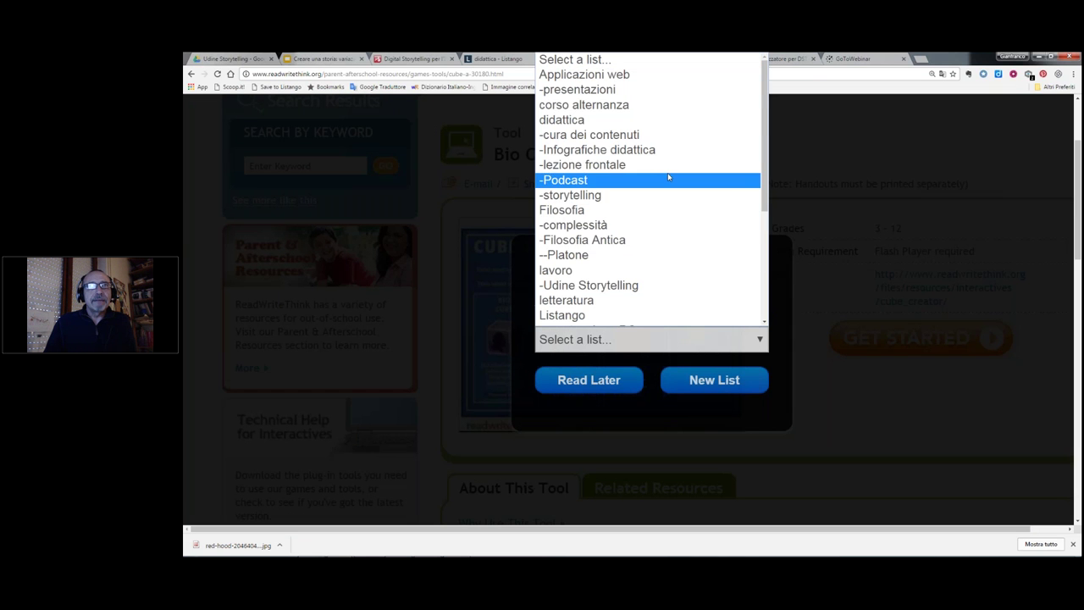
left_click(662, 75)
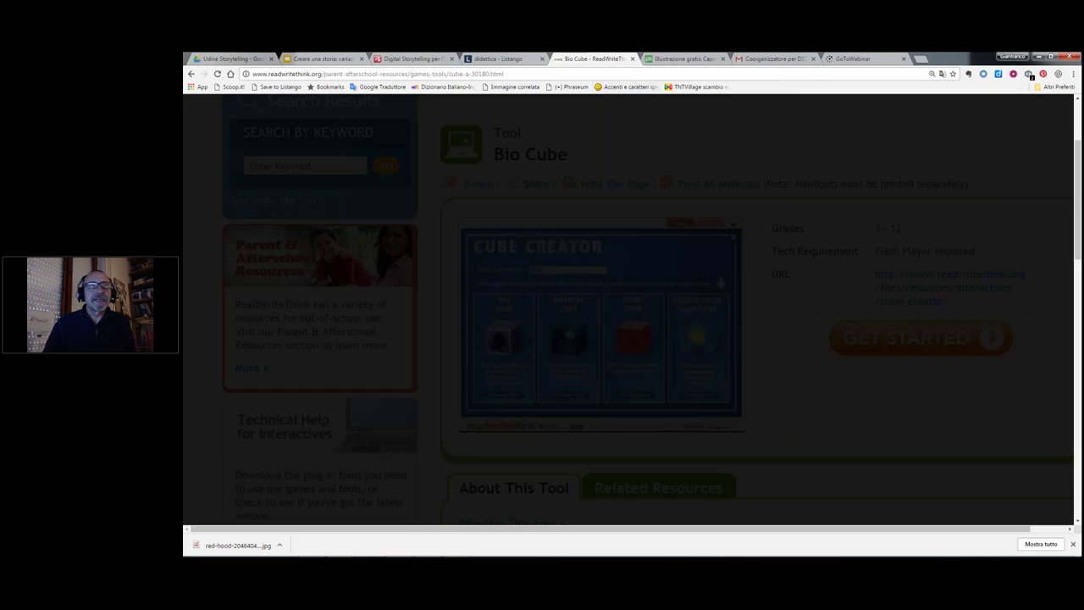
Step: Return to Listango and reopen the Applicazioni web list to check the Bio Cube bookmark
left_click(490, 59)
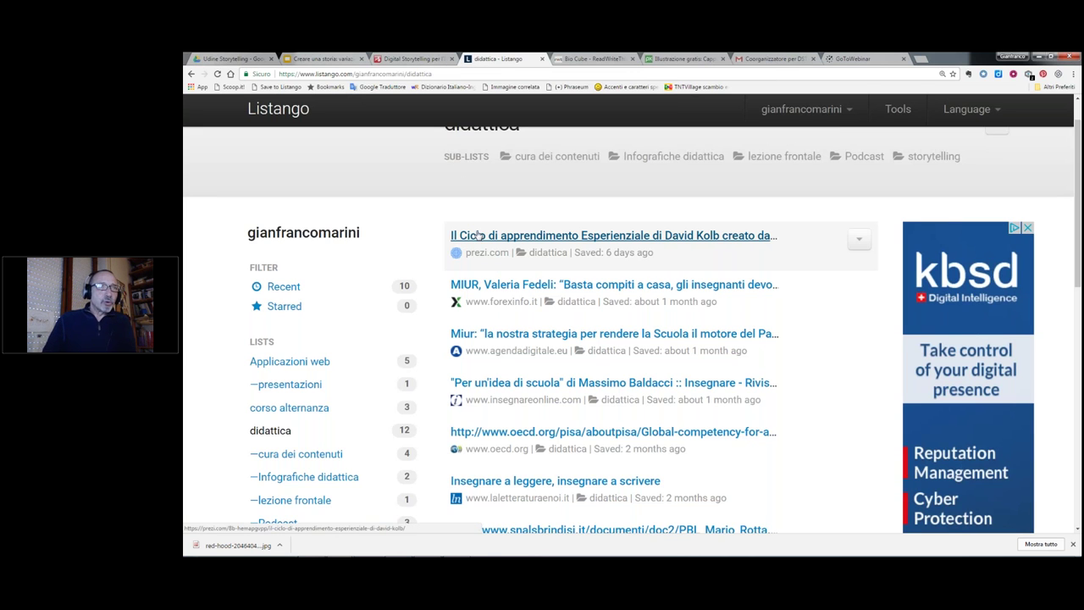
scroll(479, 236, "up", 1)
scroll(592, 262, "down", 1)
scroll(653, 285, "up", 2)
scroll(653, 285, "down", 1)
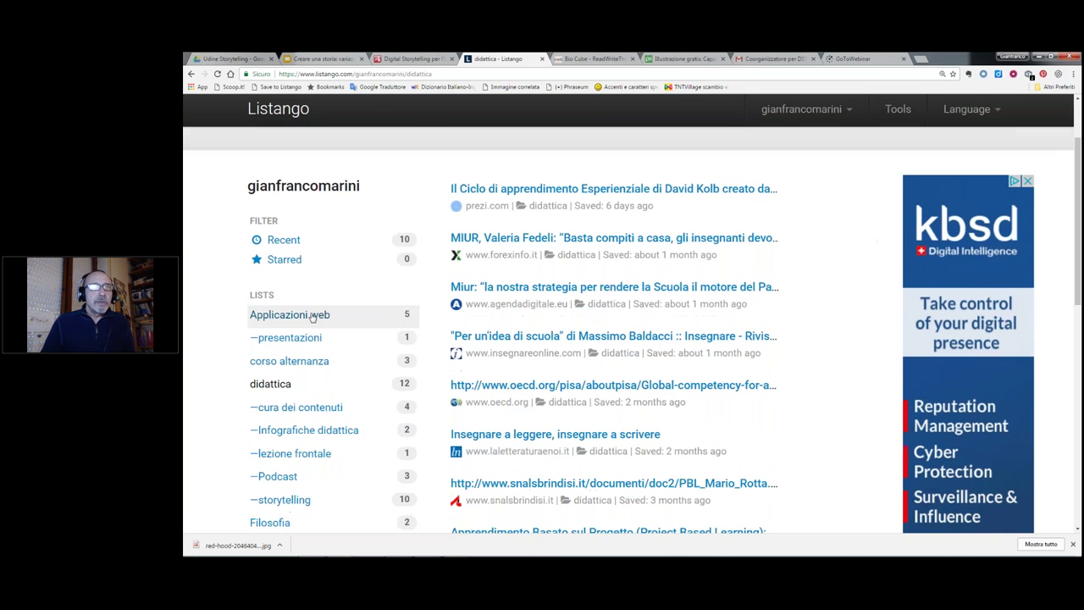
left_click(311, 318)
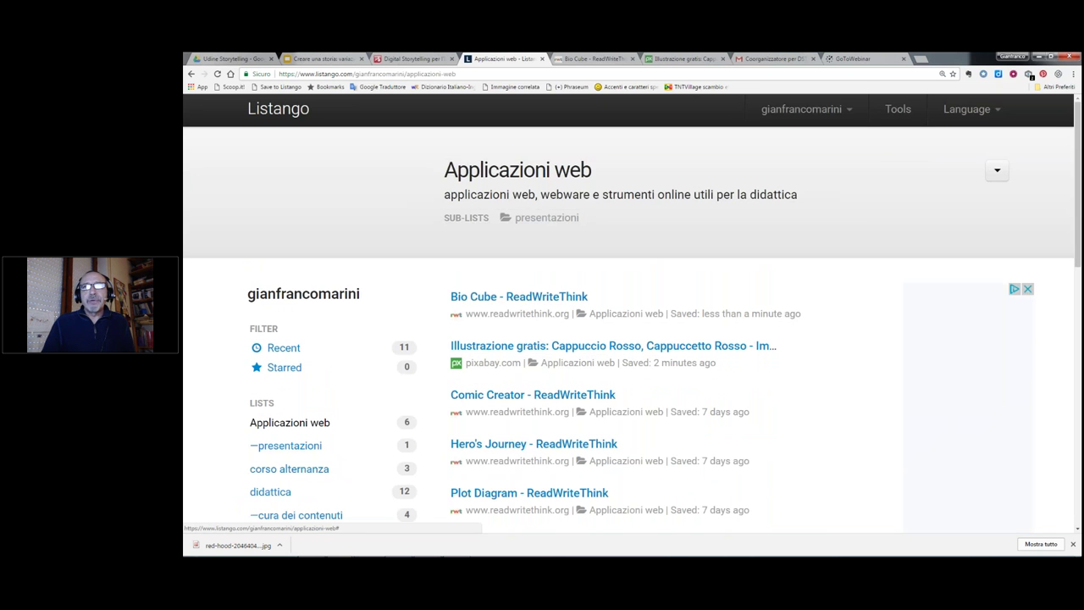
Step: Examine the Applicazioni web list's editable description and parent list options, and leave the list editor without updating
left_click(997, 170)
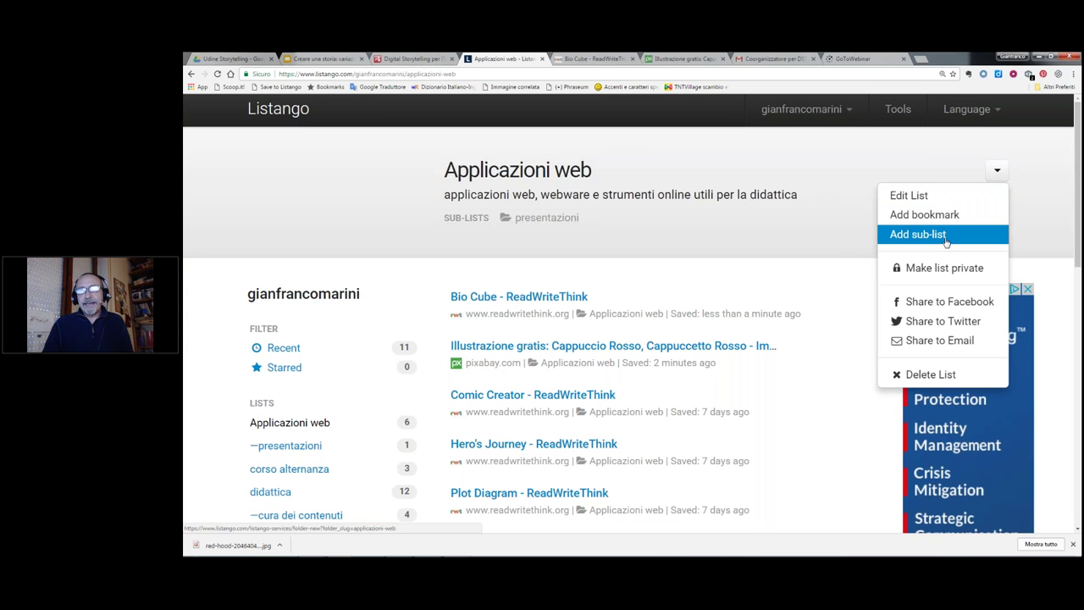
left_click(913, 196)
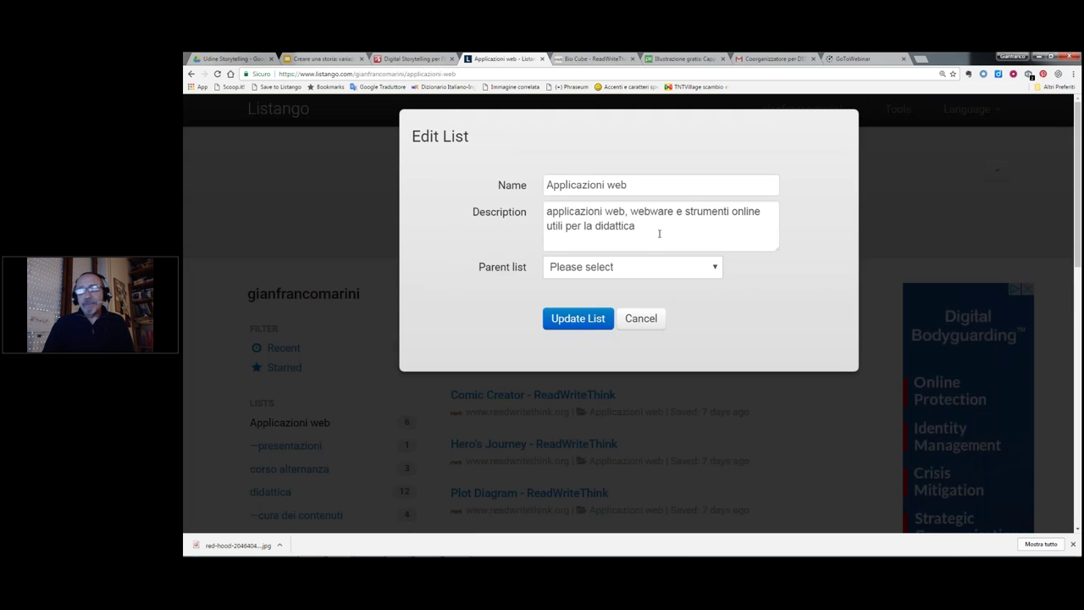
left_click_drag(658, 235, 548, 206)
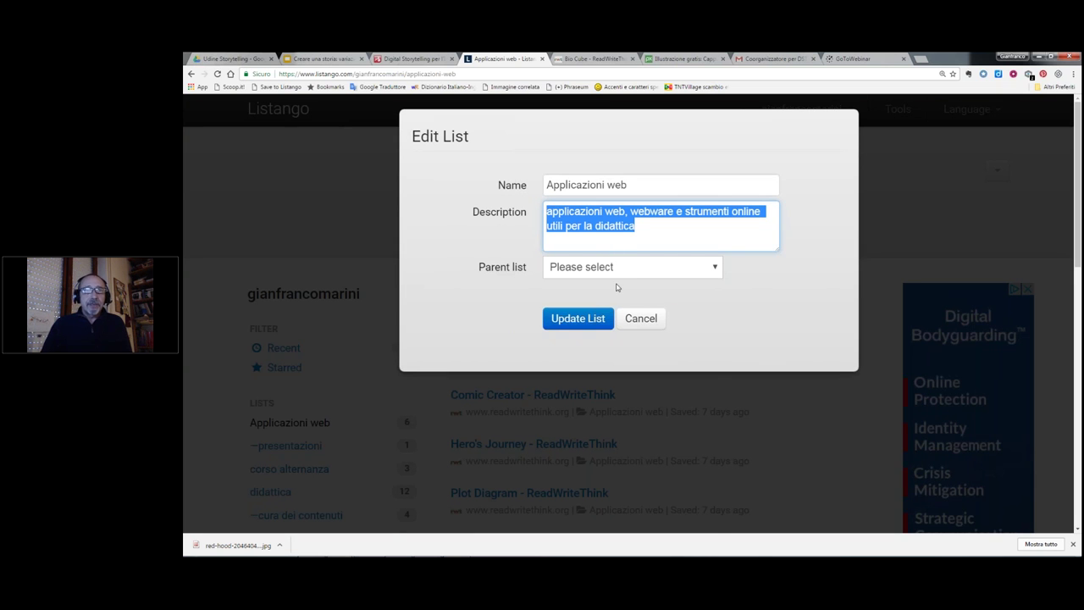
left_click(644, 268)
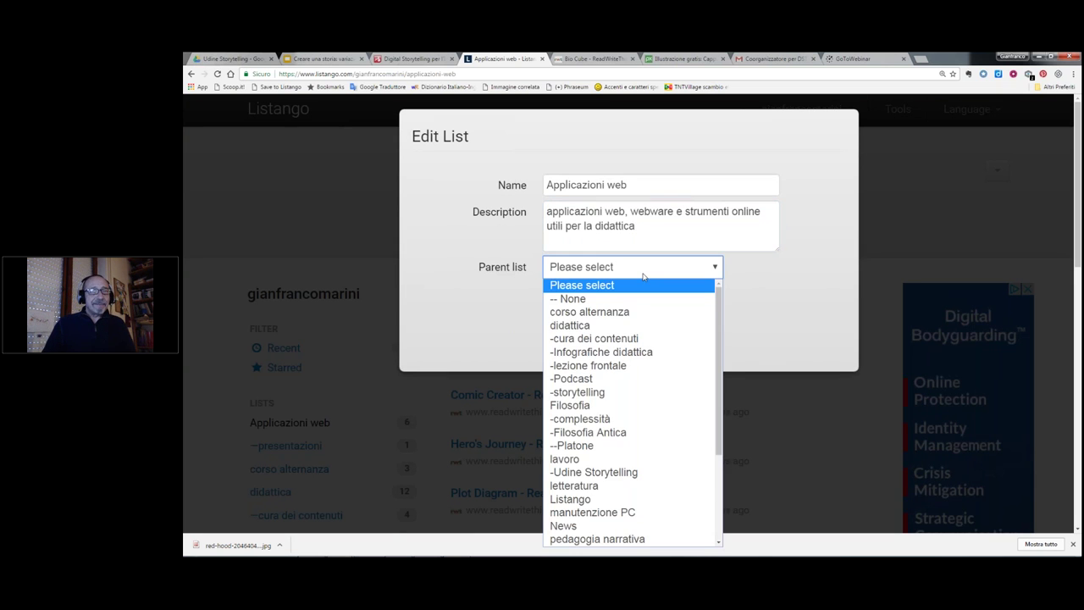
left_click(603, 285)
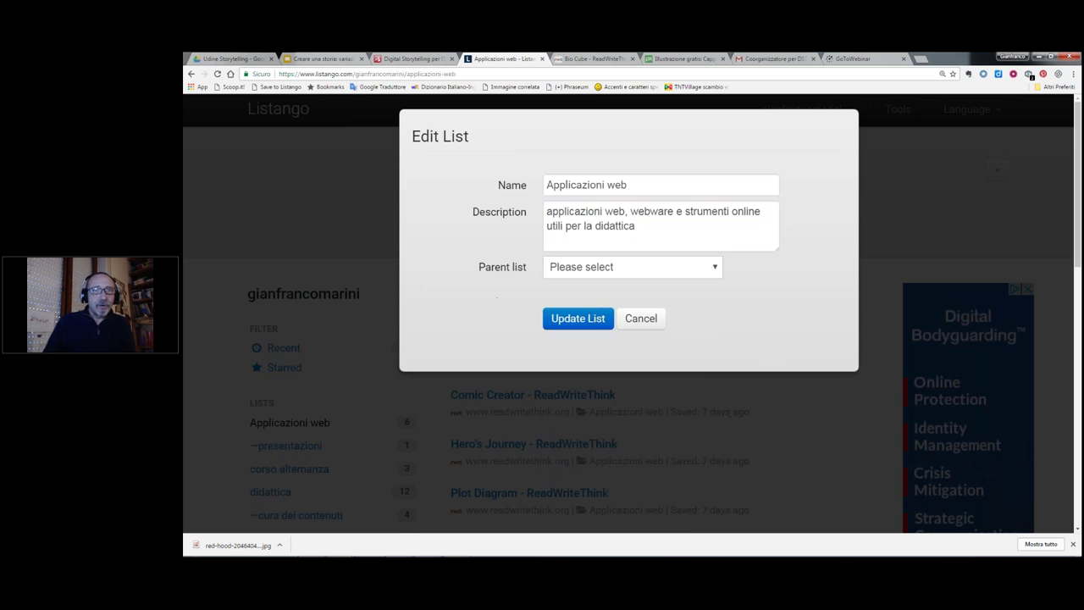
left_click(641, 319)
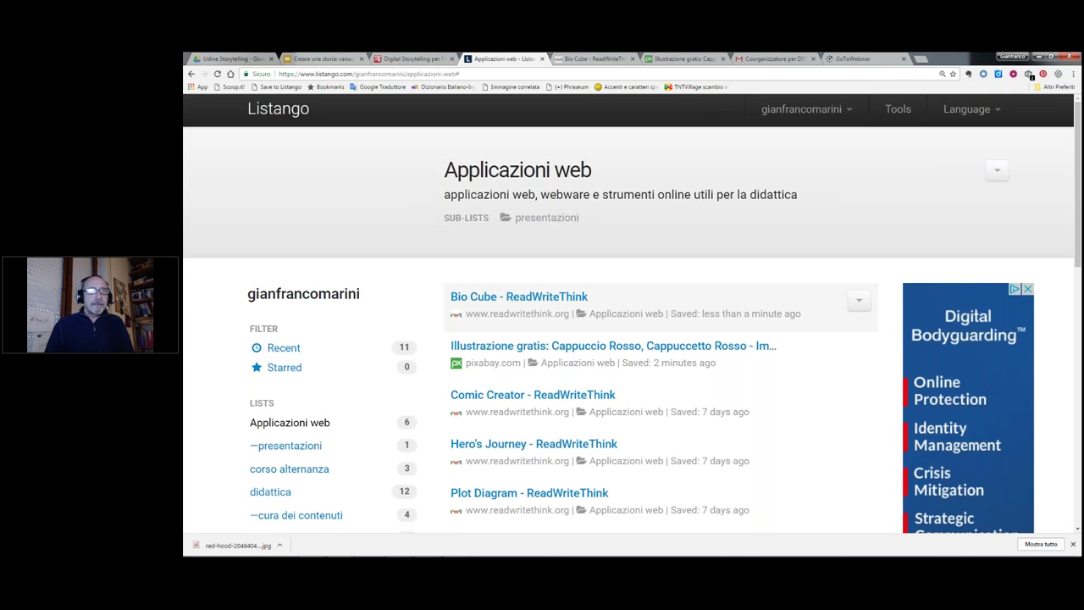
scroll(661, 301, "down", 1)
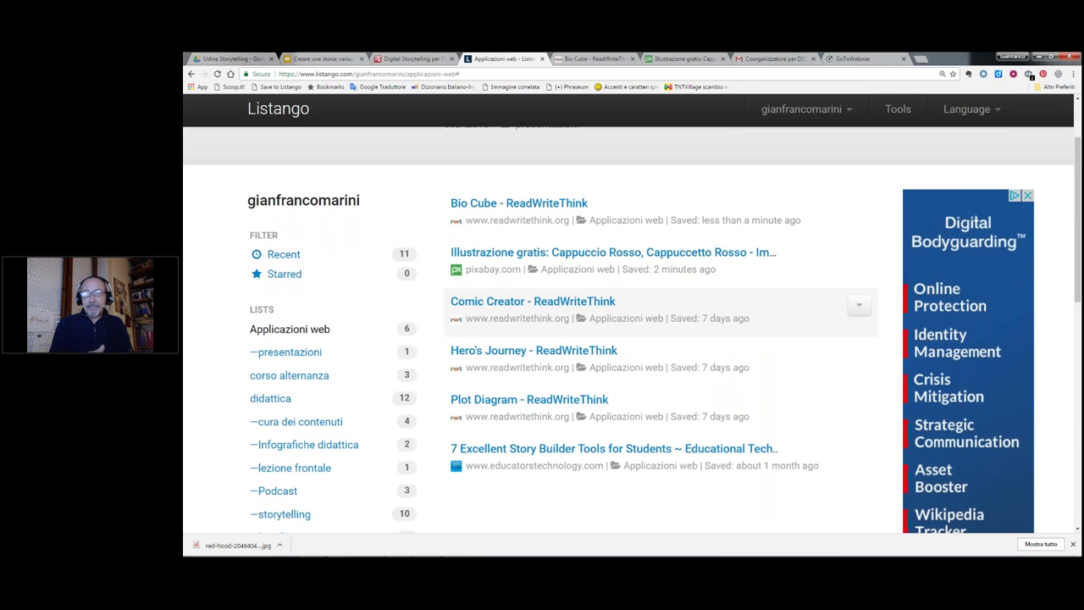